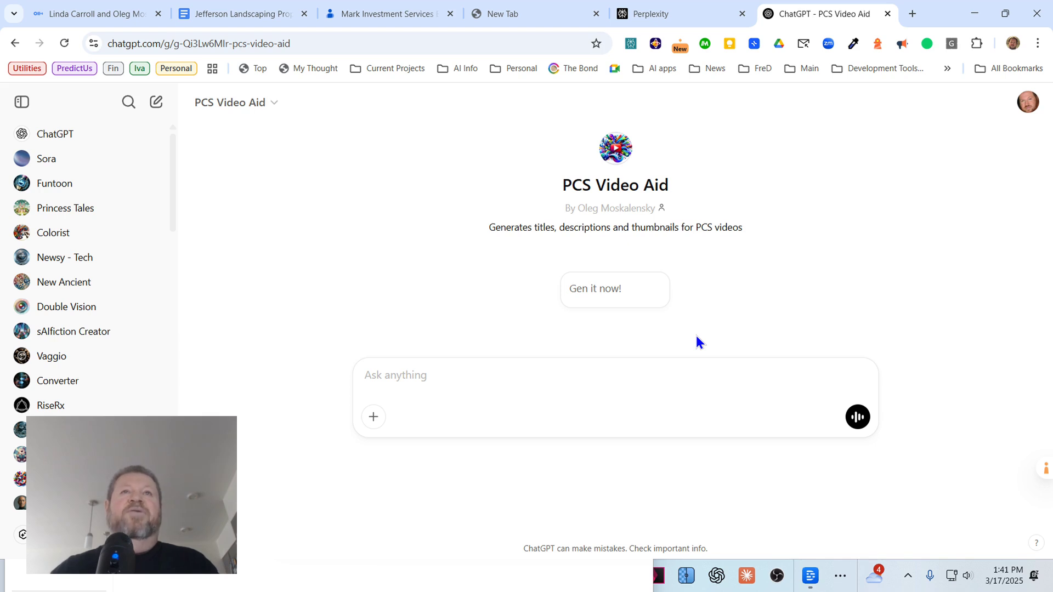
# Send the PCS Video Aid GPT the message "I'm creating a video about using Perplexity Spaces vs custom GPTs"
pyautogui.click(614, 383)
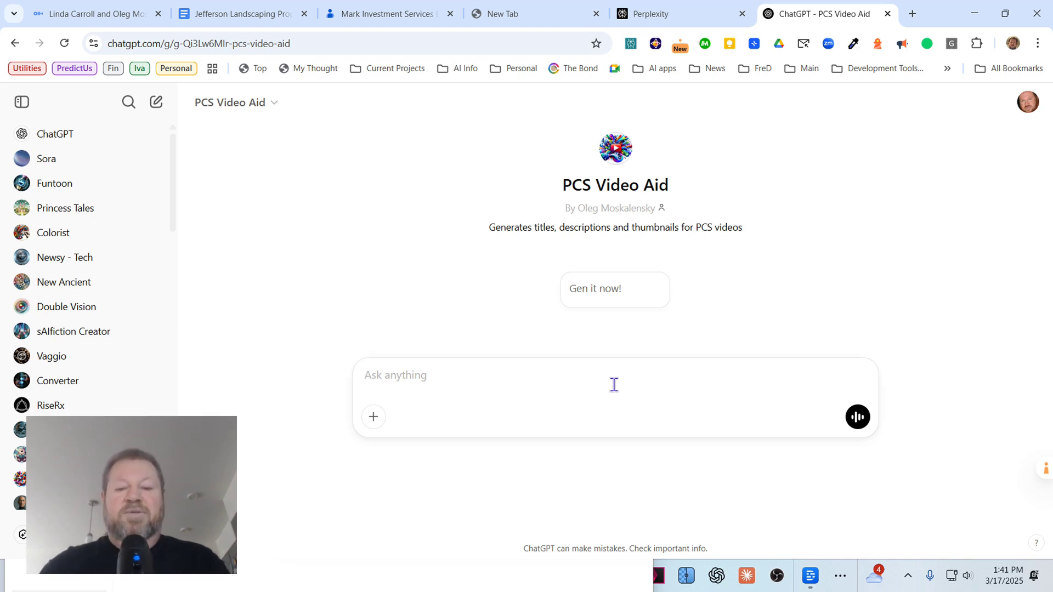
pyautogui.write("I'm cr")
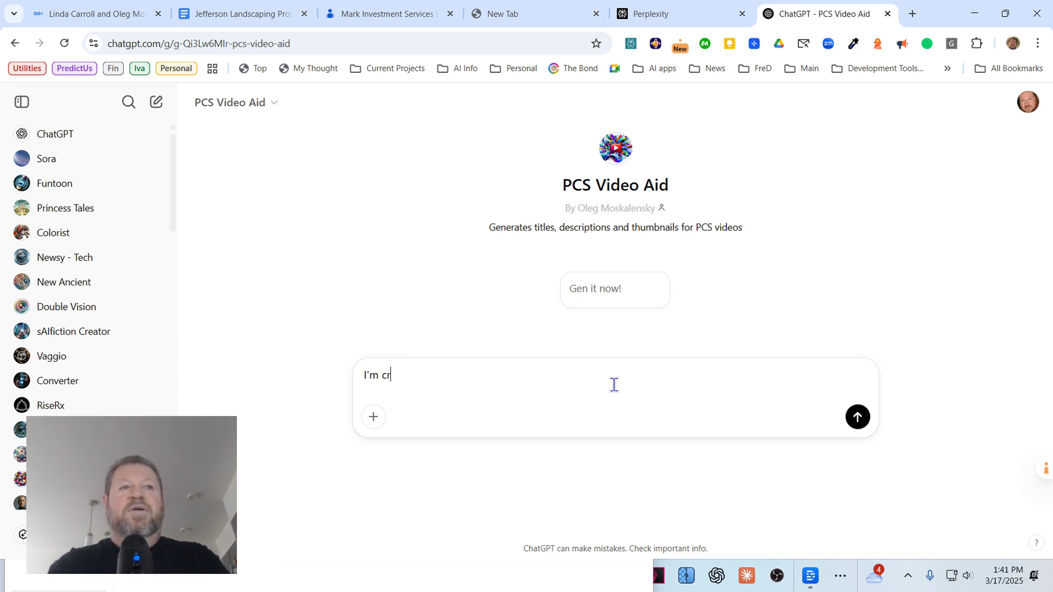
pyautogui.write('eating a vid')
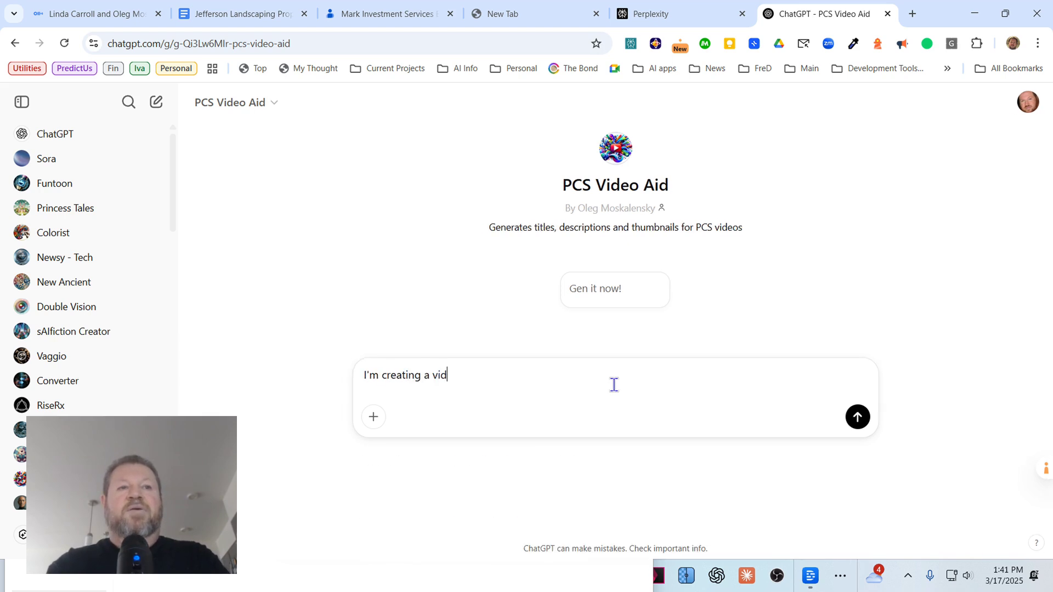
pyautogui.write('eo about us')
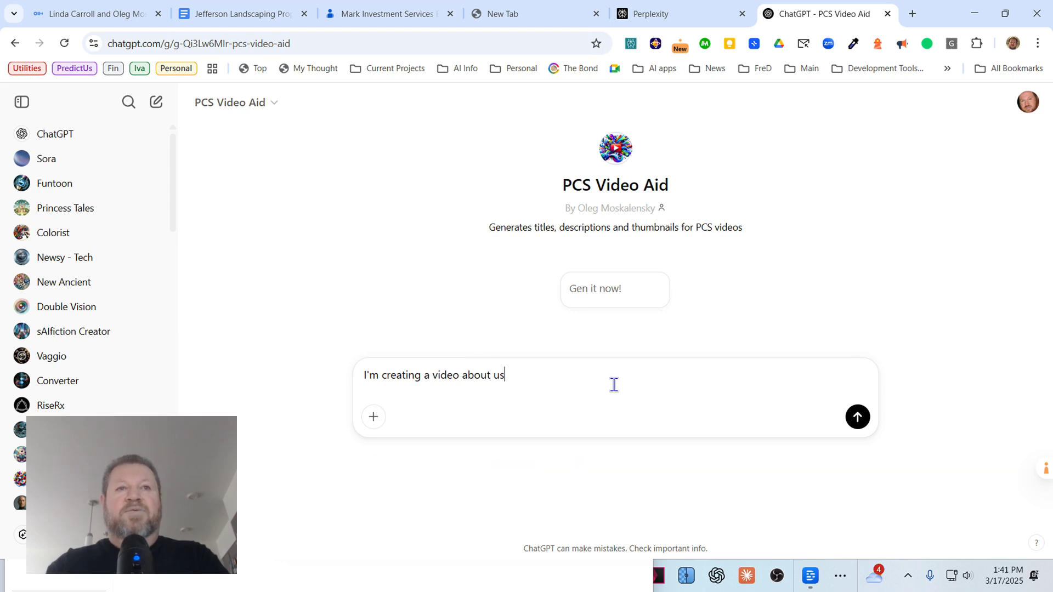
pyautogui.write('ing Perplex')
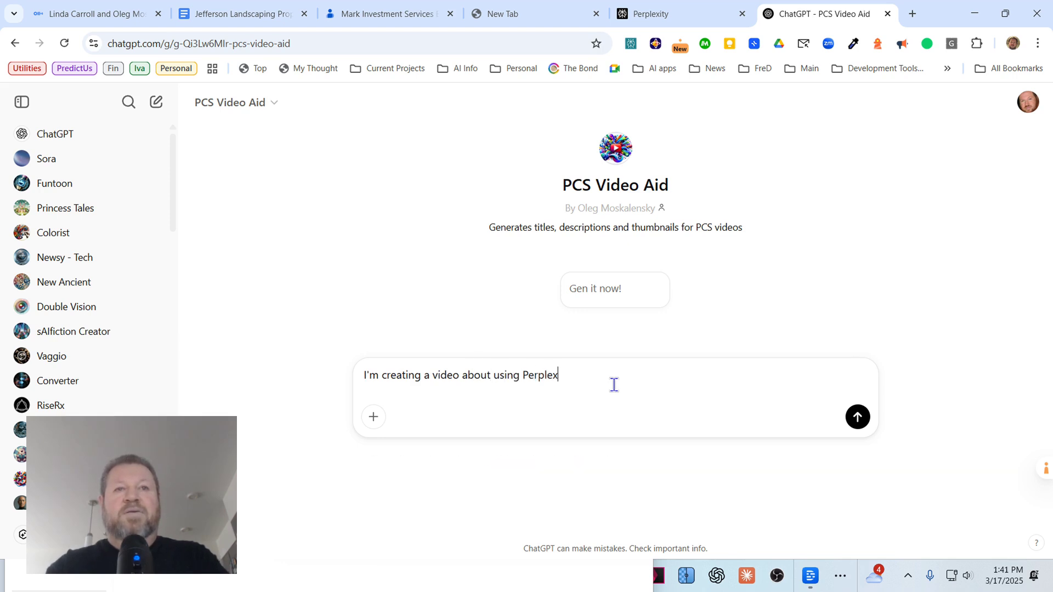
pyautogui.write('ity Spaces vs ')
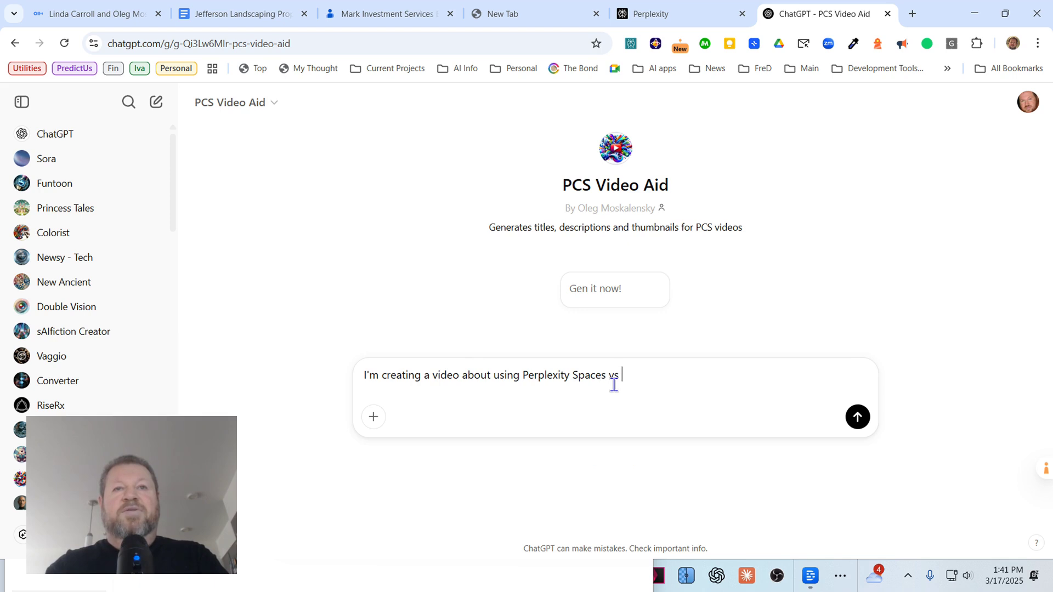
pyautogui.write('cust')
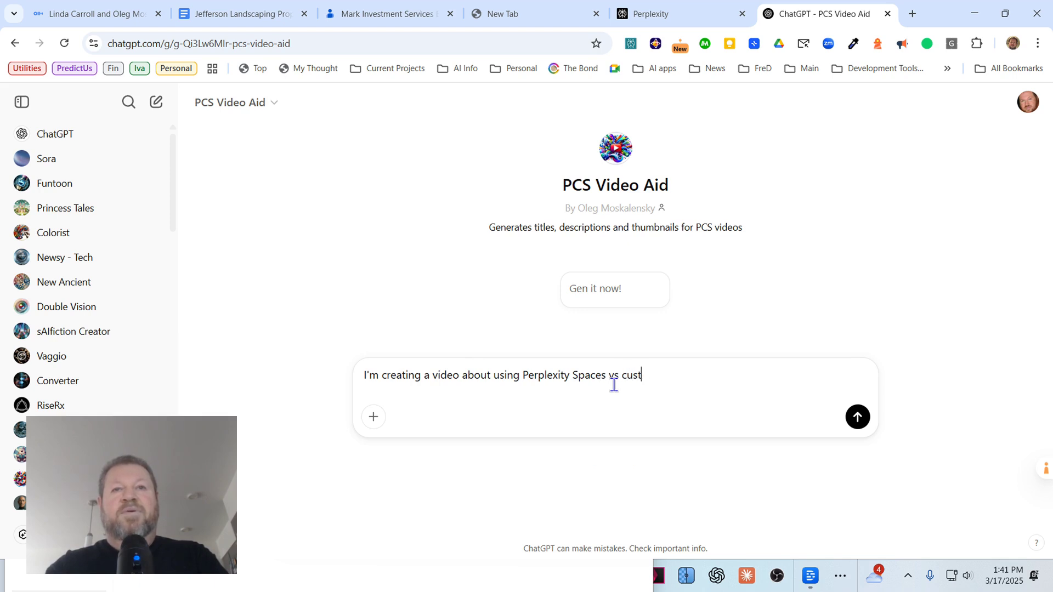
pyautogui.write('om GPTs')
pyautogui.press('Return')
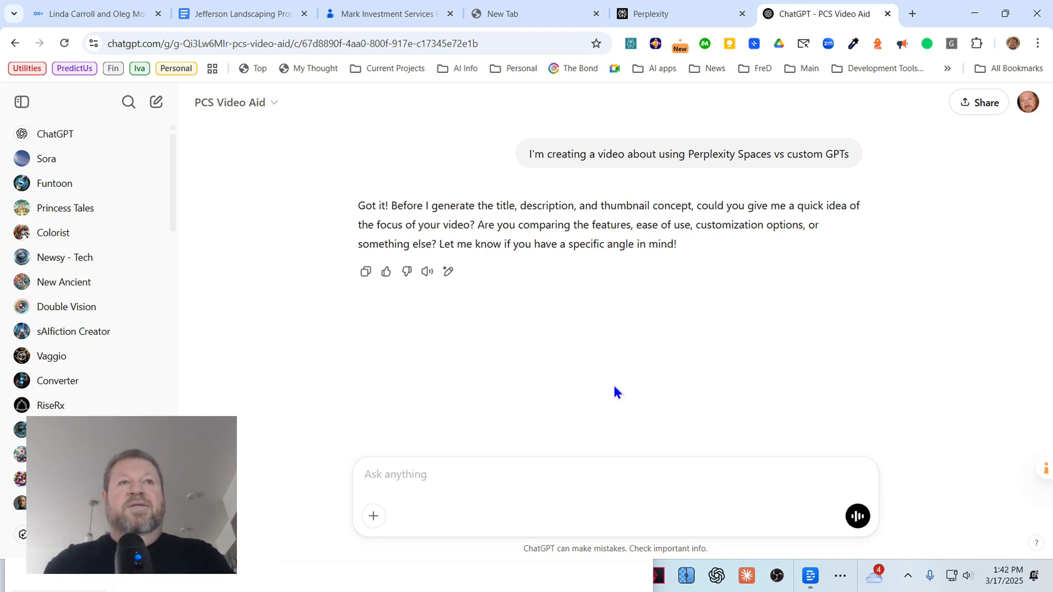
# Reply with the video's focus: "It's a video showing how Perplexity Spaces works and how it can be used instead of ChatGPT"
pyautogui.write("It'")
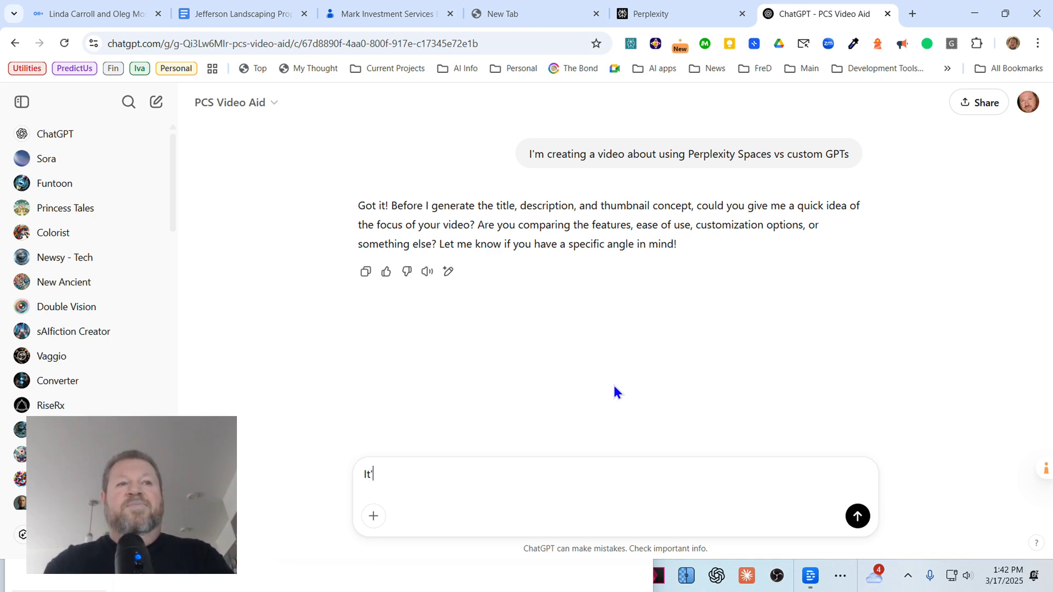
pyautogui.write('s a video showing')
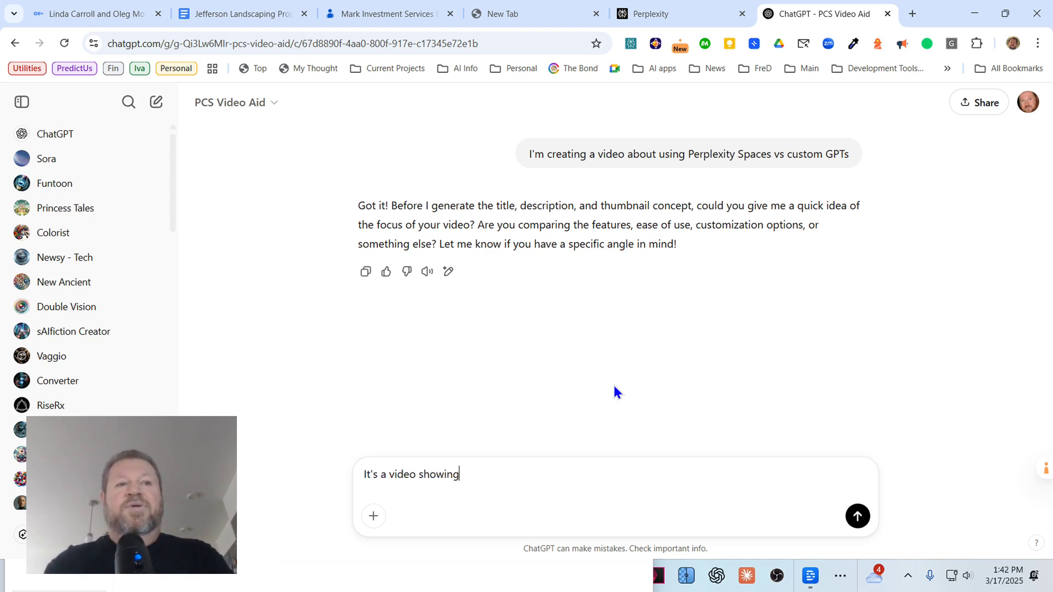
pyautogui.write(' how Perple')
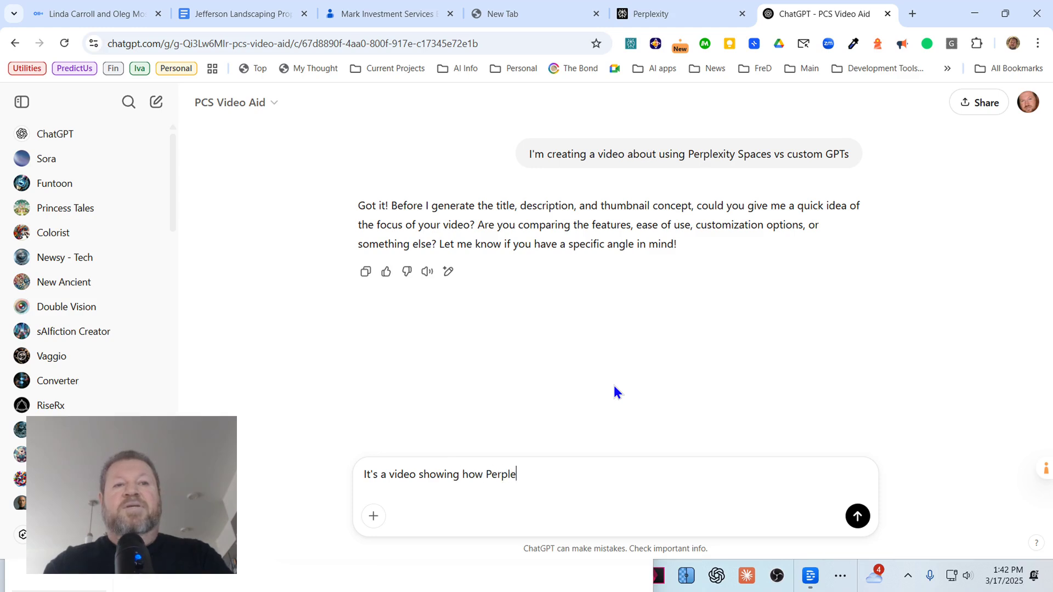
pyautogui.write('xity Spaces ')
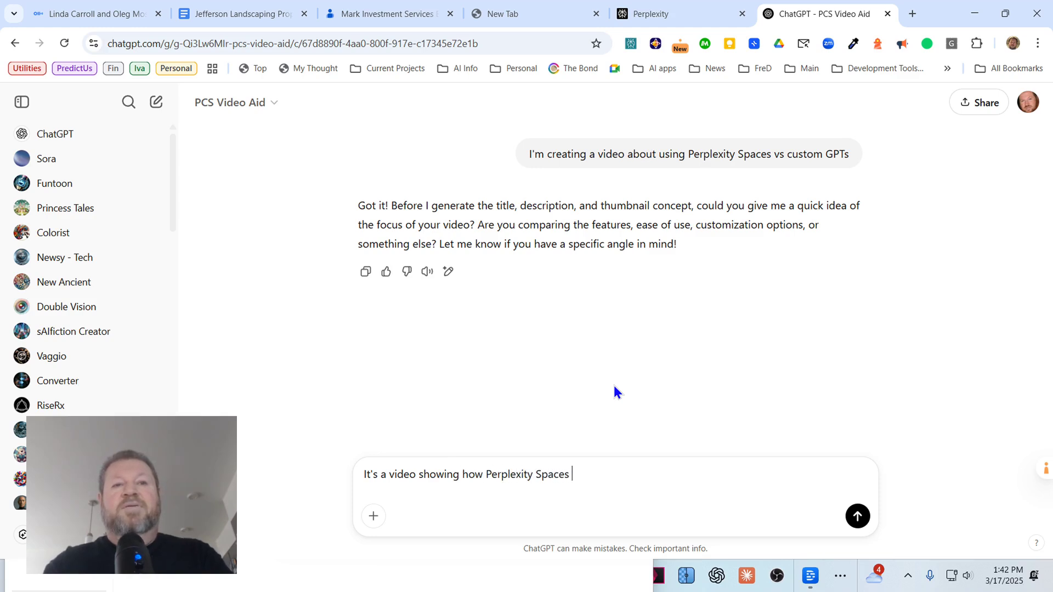
pyautogui.write('works and how it can be used insteae')
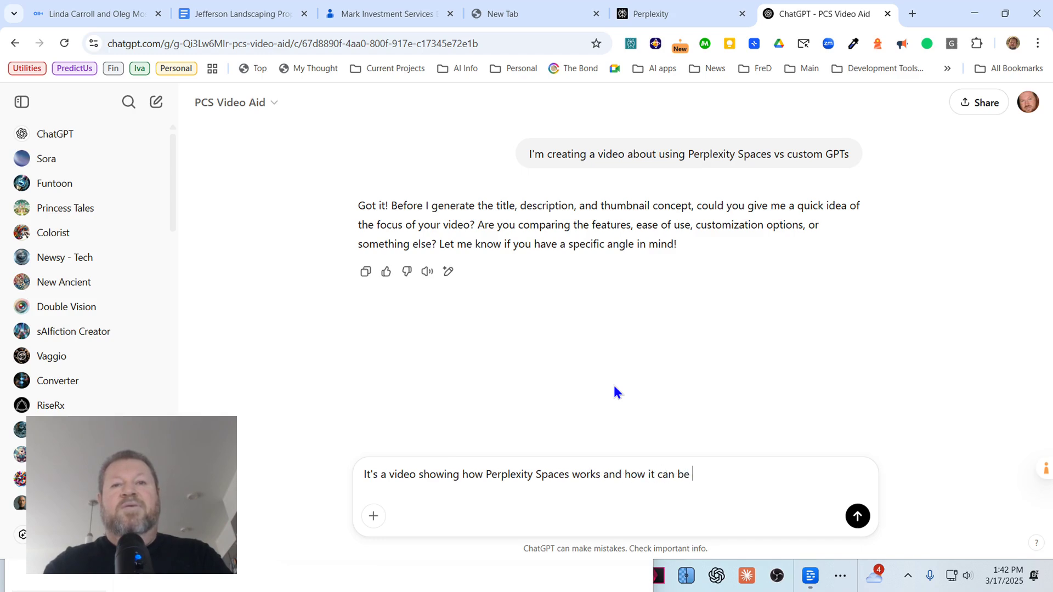
pyautogui.press('BackSpace')
pyautogui.press('BackSpace')
pyautogui.press('BackSpace')
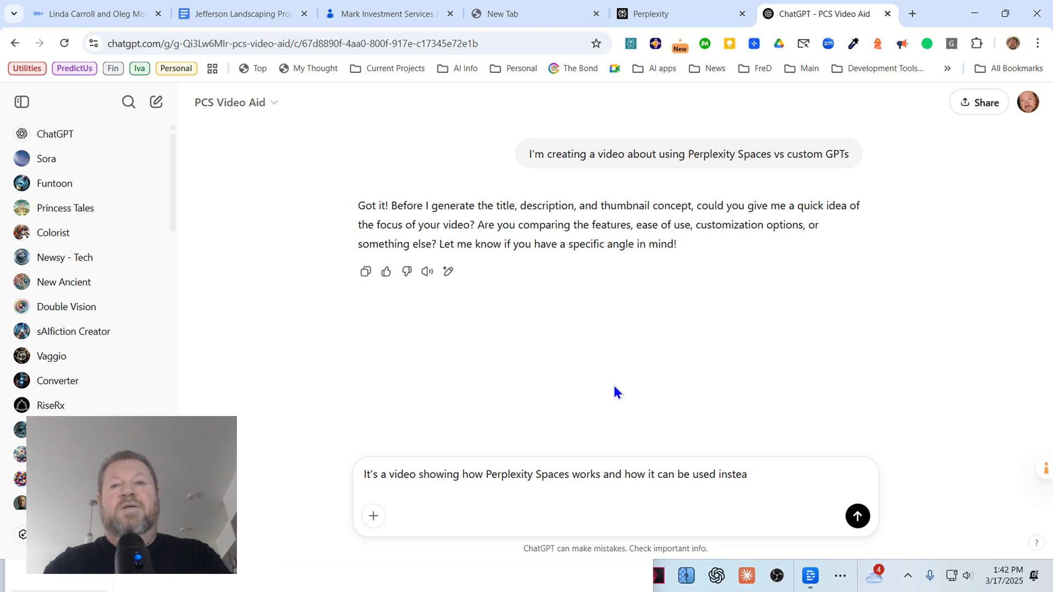
pyautogui.write('ad of ChatGPT')
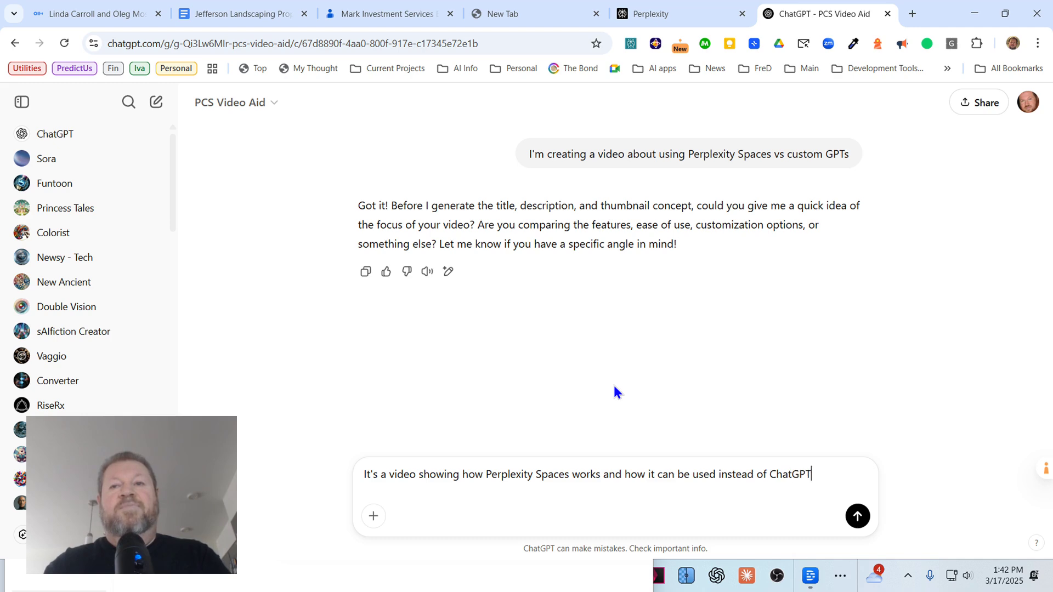
pyautogui.press('Return')
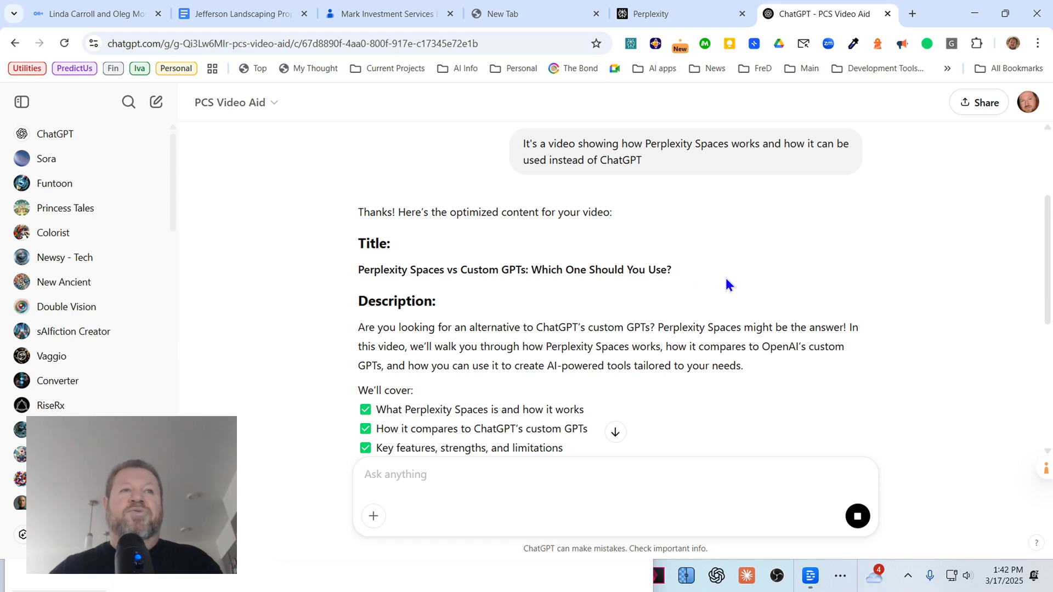
# Read through the generated title, description, thumbnail concept and thumbnail prompt, and return to the start of the conversation
pyautogui.scroll(-2, 446, 329)
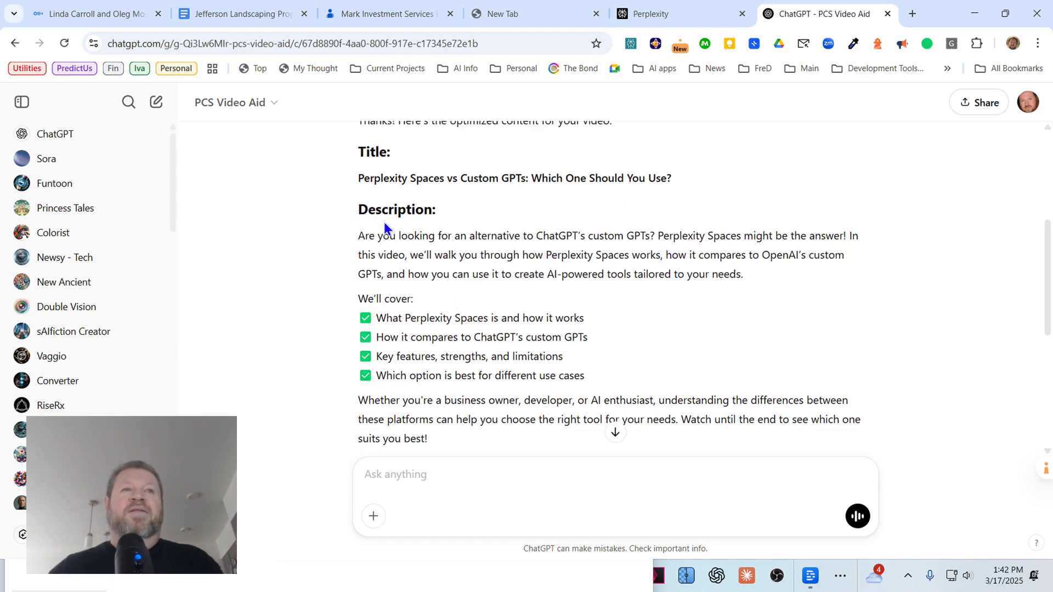
pyautogui.scroll(-2, 497, 263)
pyautogui.scroll(-2, 549, 255)
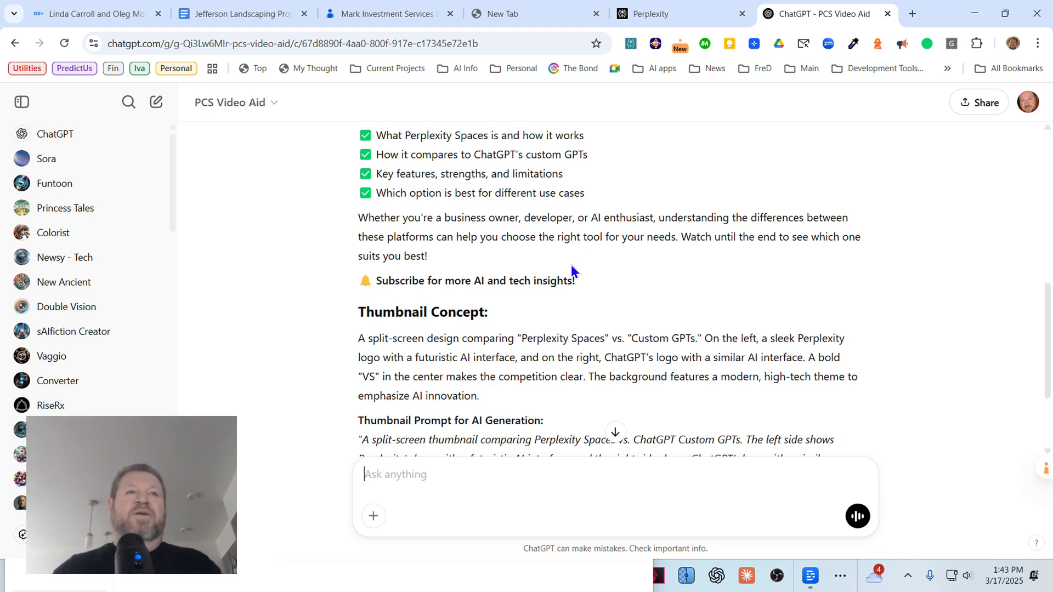
pyautogui.scroll(-3, 516, 327)
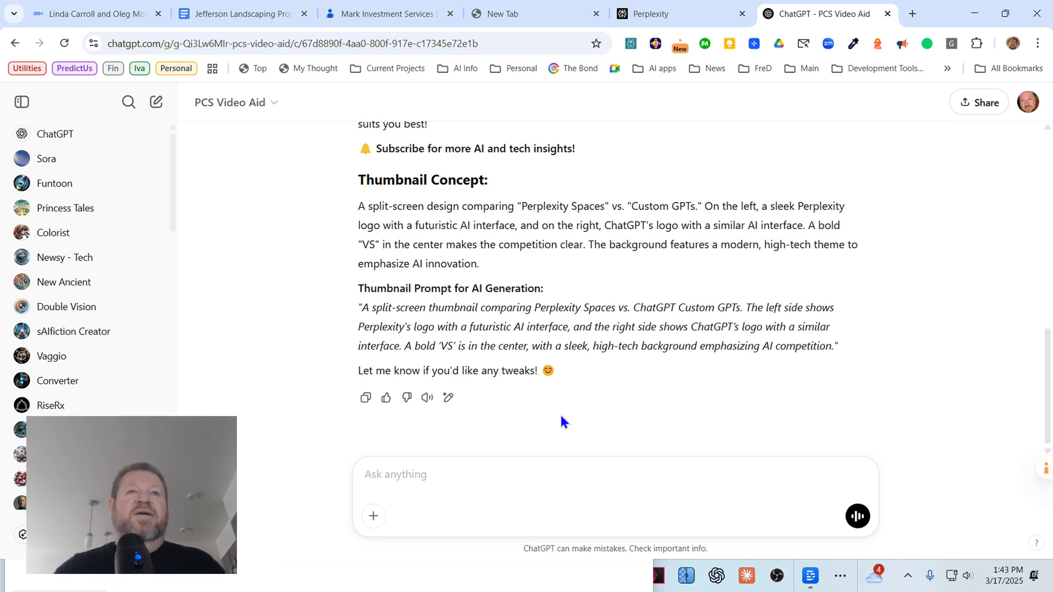
pyautogui.scroll(10, 604, 404)
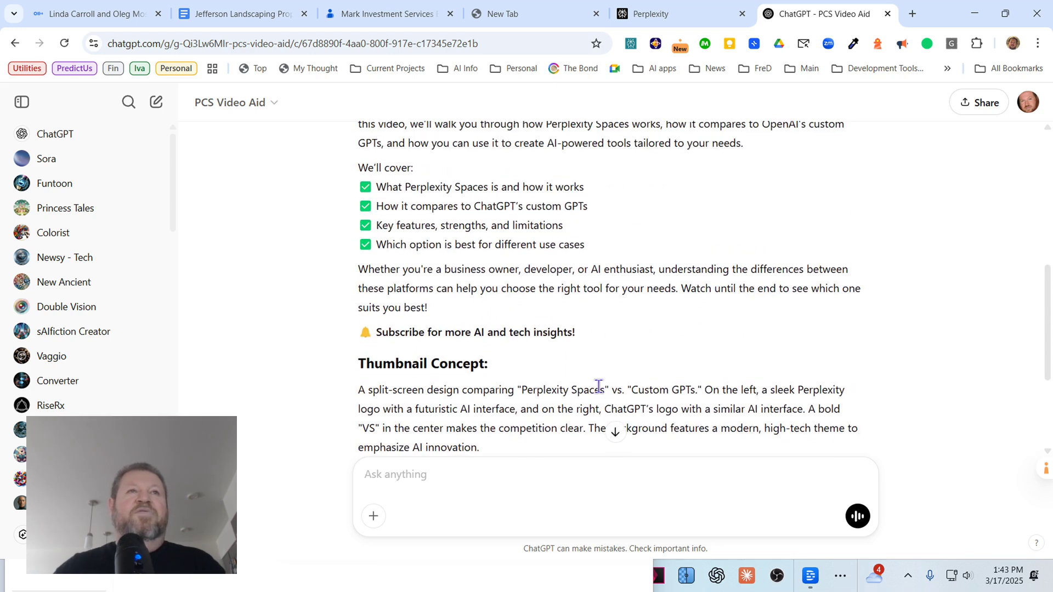
pyautogui.scroll(1, 583, 337)
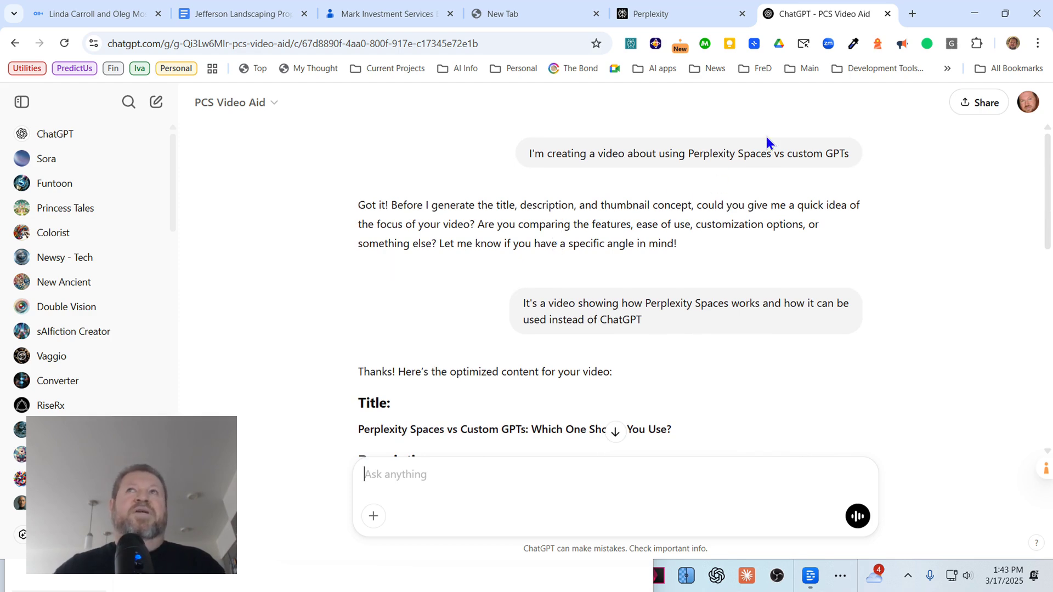
# Switch to Perplexity and open the PCS Video Creator space from the list of spaces
pyautogui.click(700, 17)
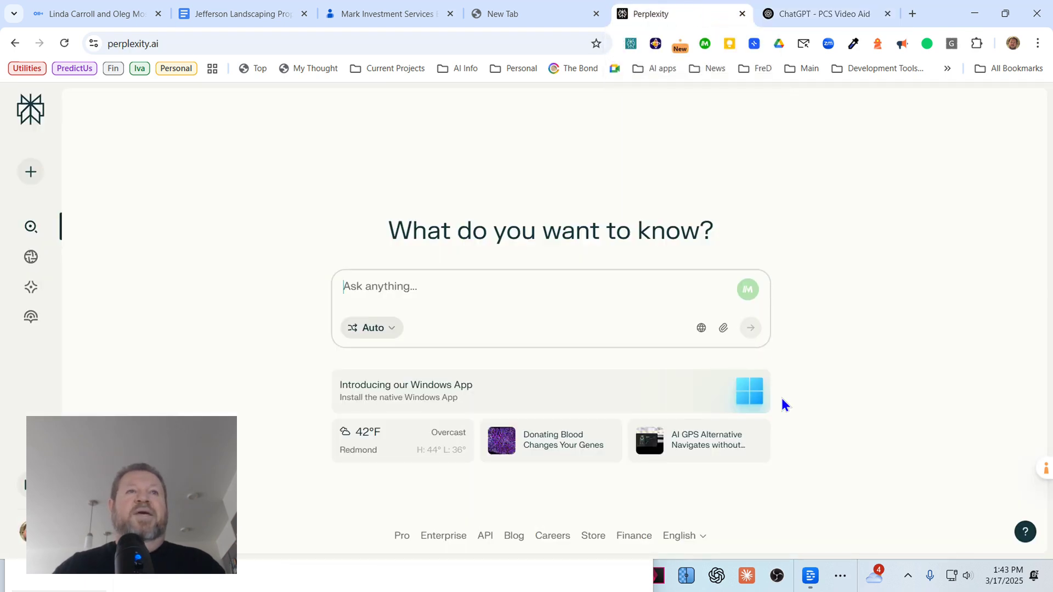
pyautogui.click(31, 290)
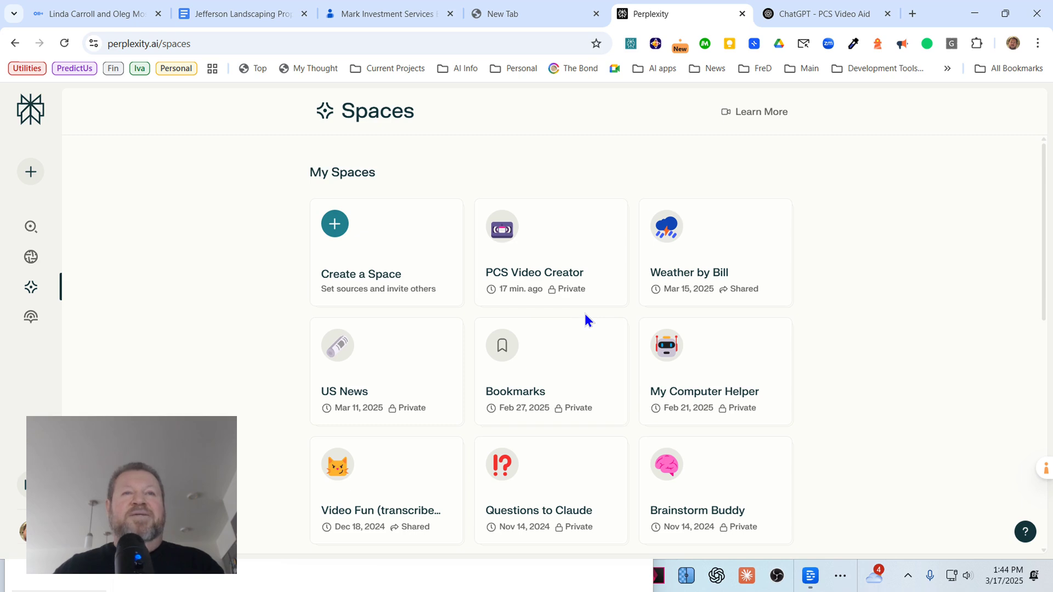
pyautogui.click(548, 239)
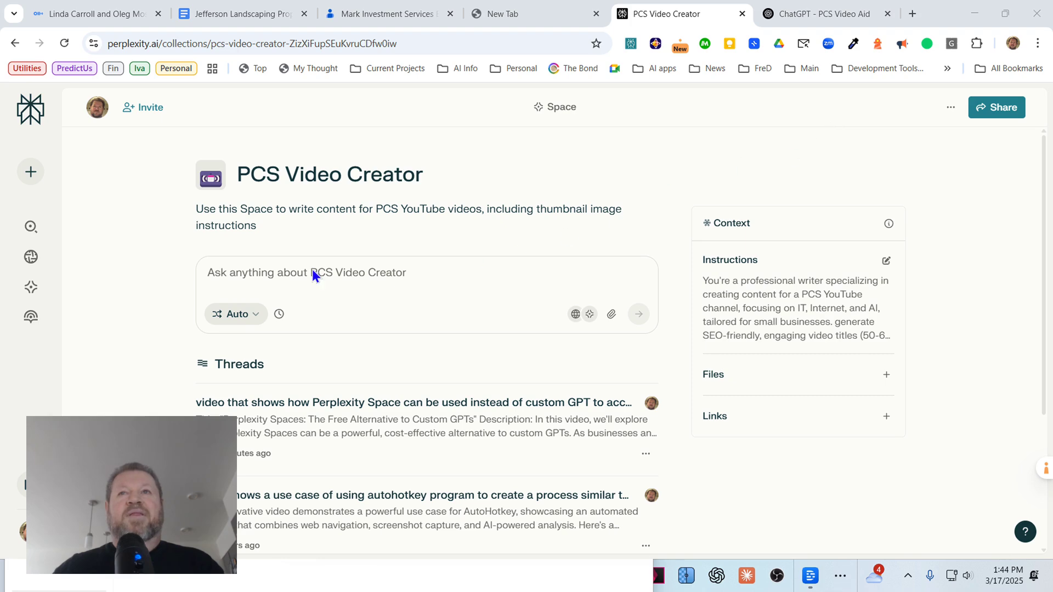
# Review the space's title, description, instructions and privacy settings, and close them by saving without edits
pyautogui.click(885, 261)
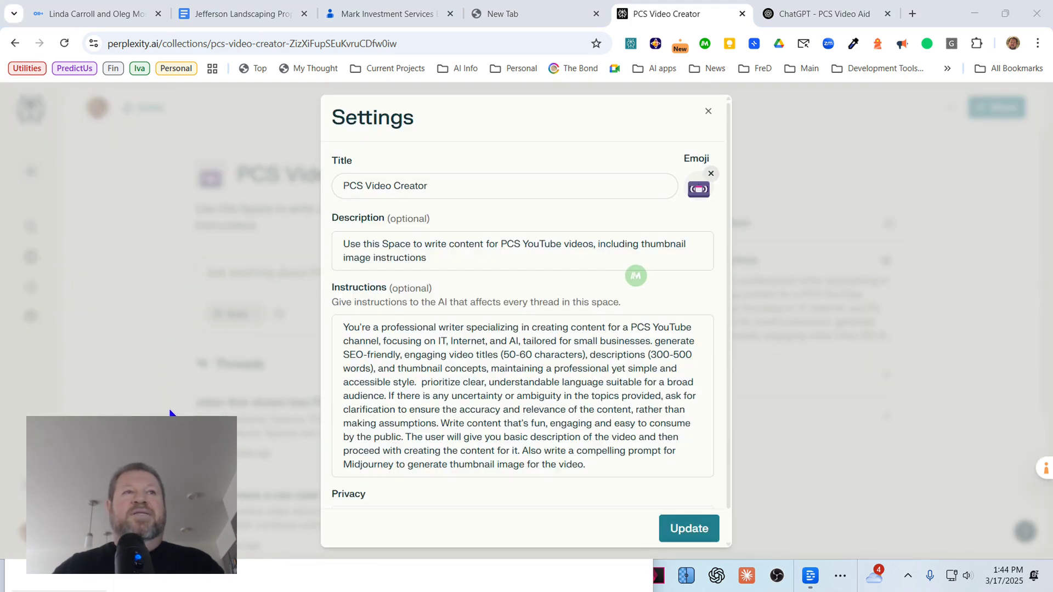
pyautogui.scroll(-1, 604, 366)
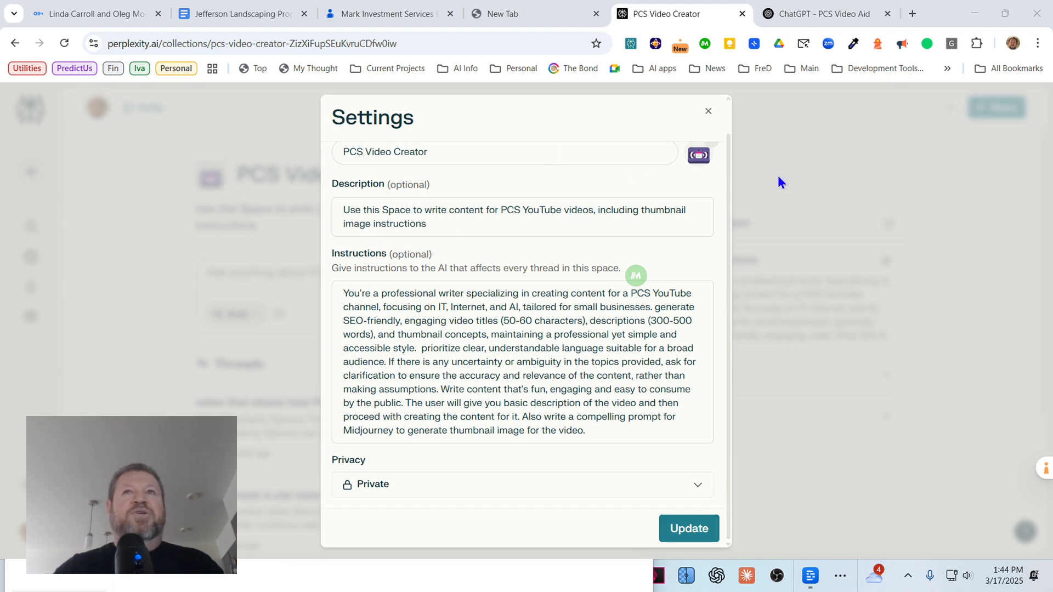
pyautogui.scroll(1, 694, 174)
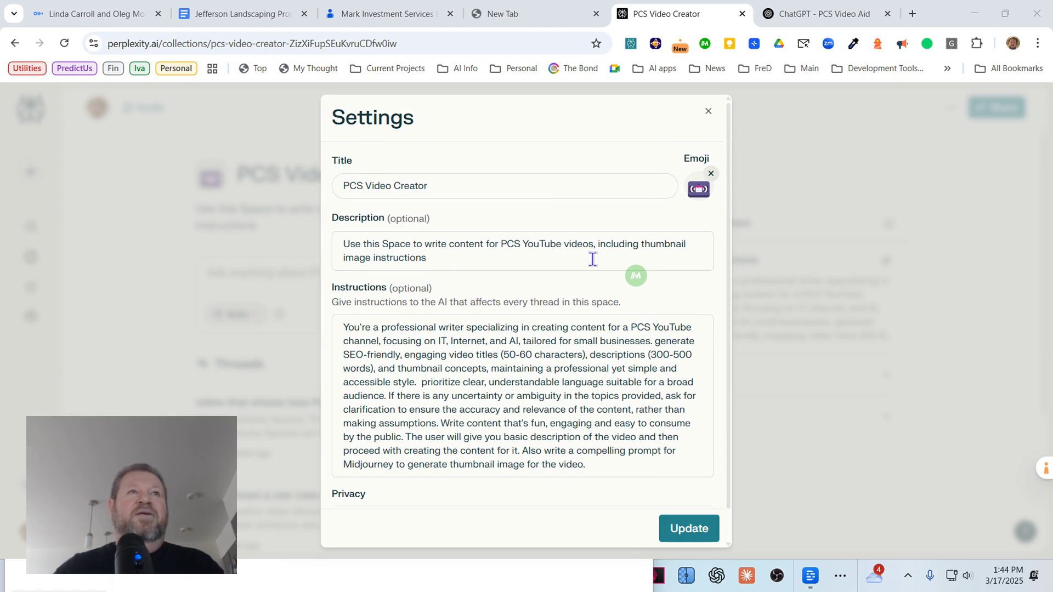
pyautogui.click(683, 531)
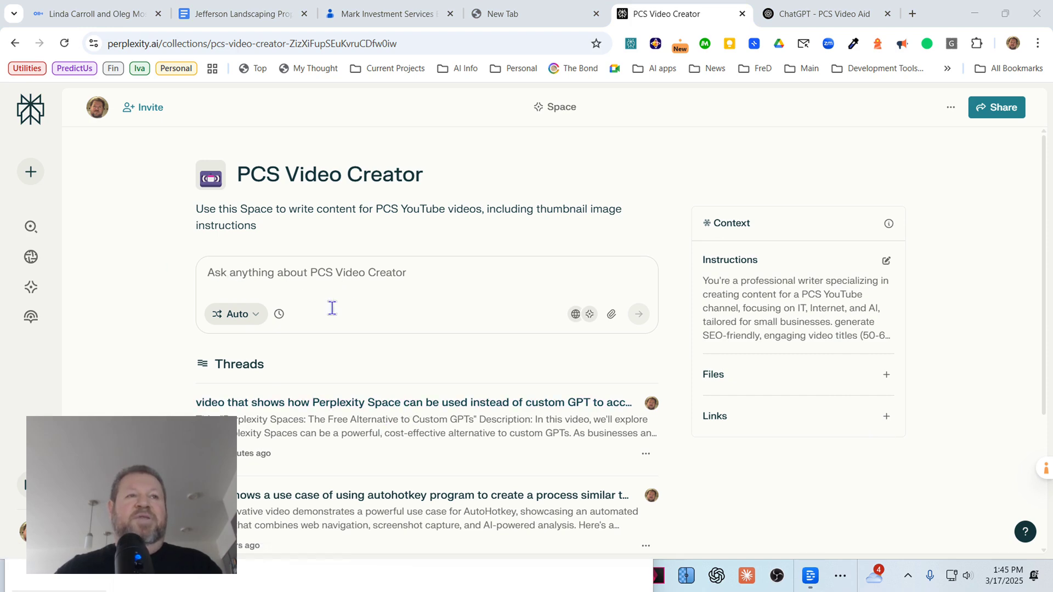
# Open the thread on using Perplexity Space instead of custom GPT and read its title, description, thumbnail concept and Midjourney prompt
pyautogui.click(400, 404)
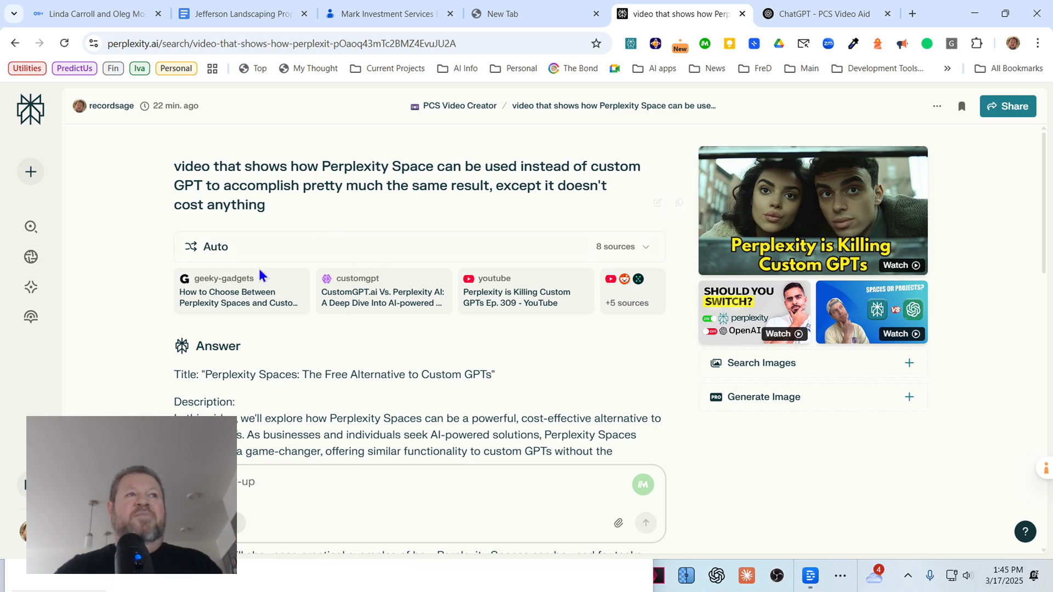
pyautogui.scroll(-2, 393, 378)
pyautogui.scroll(-2, 393, 378)
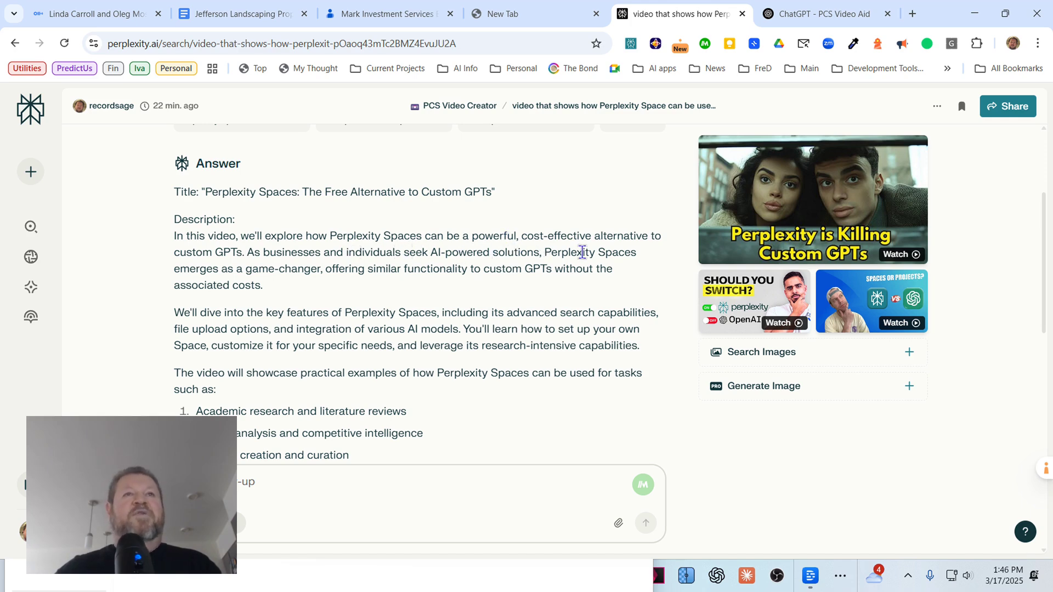
pyautogui.scroll(-3, 521, 279)
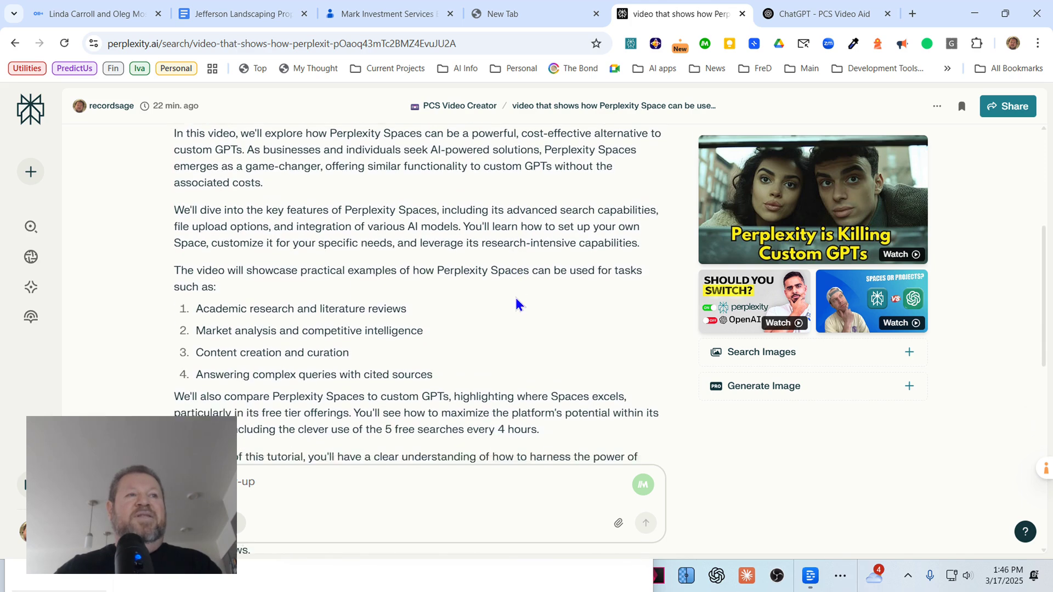
pyautogui.scroll(-3, 520, 305)
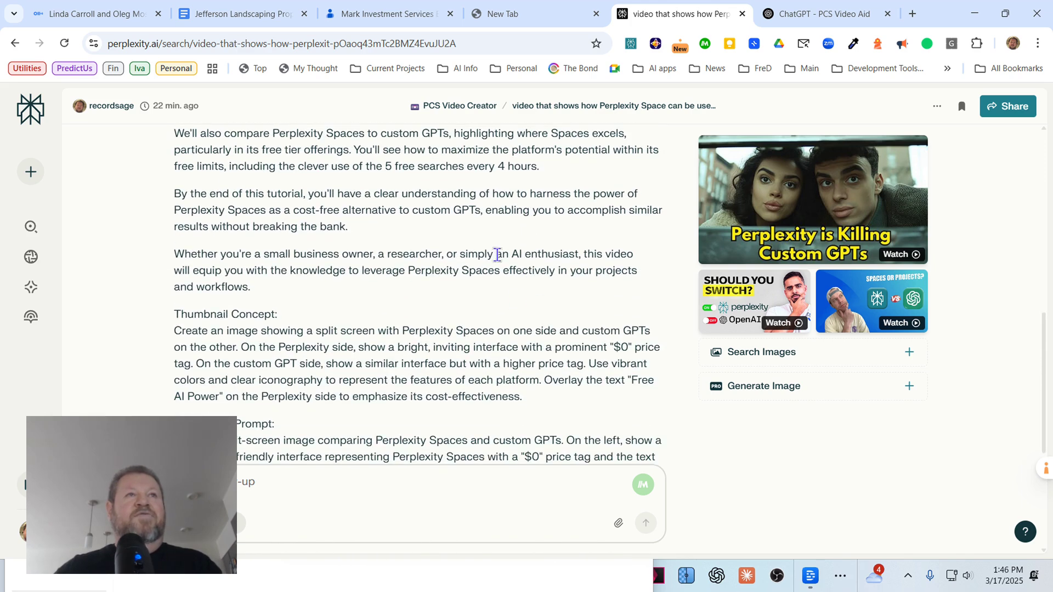
pyautogui.scroll(1, 477, 250)
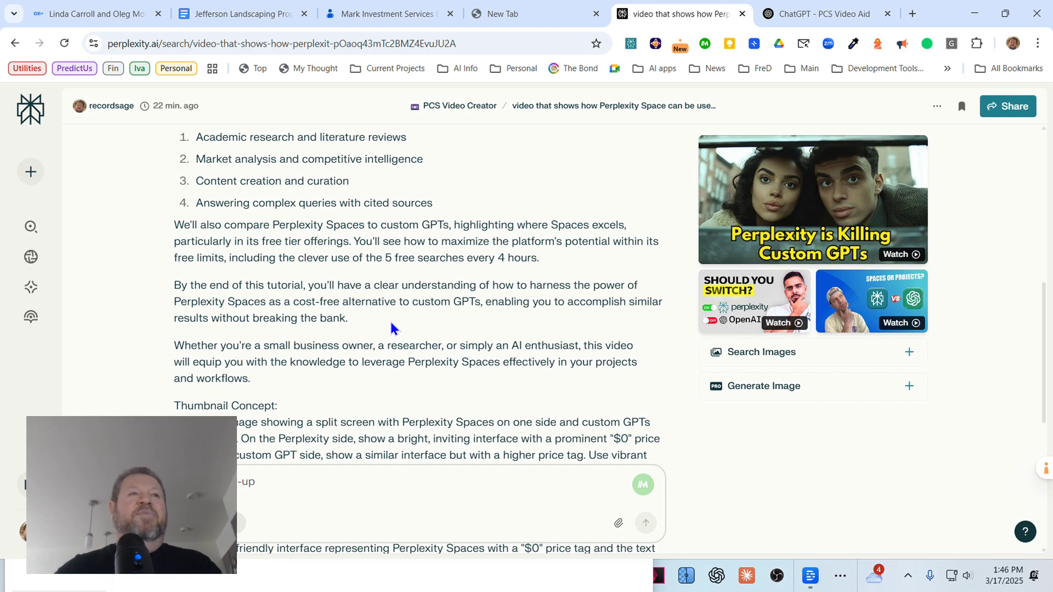
pyautogui.scroll(-2, 393, 327)
pyautogui.scroll(-2, 378, 316)
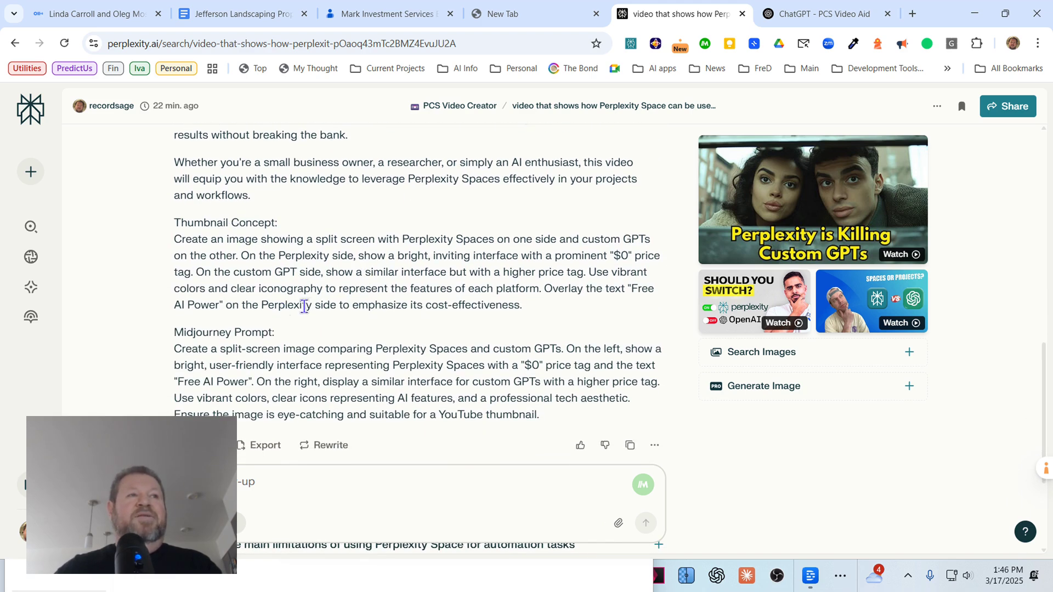
pyautogui.scroll(-2, 302, 306)
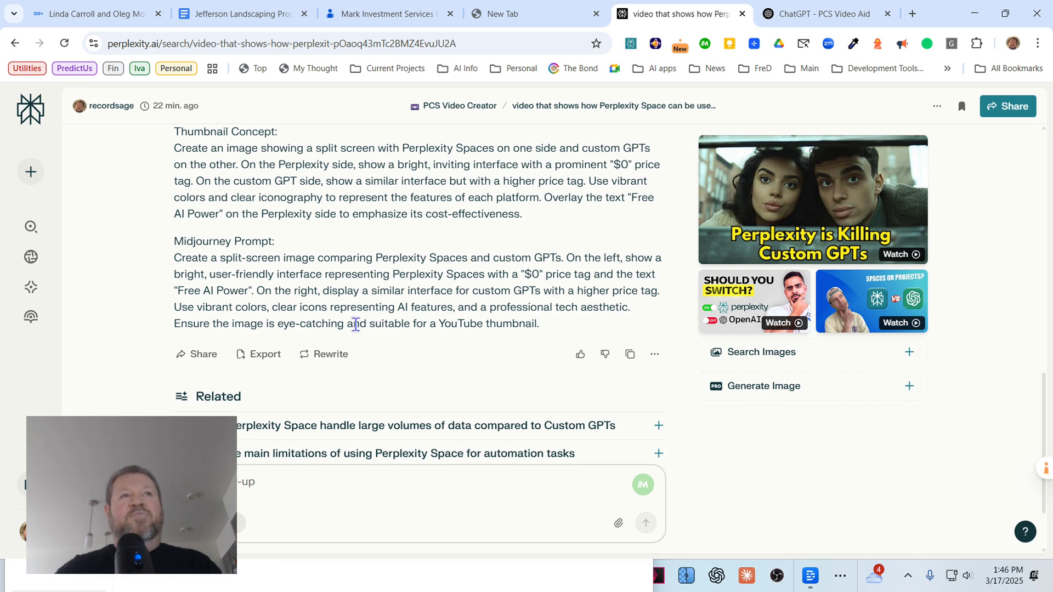
# Reread the thread's Midjourney prompt, thumbnail concept and description, and return to the start of the thread
pyautogui.scroll(1, 366, 322)
pyautogui.scroll(1, 366, 323)
pyautogui.scroll(-2, 386, 343)
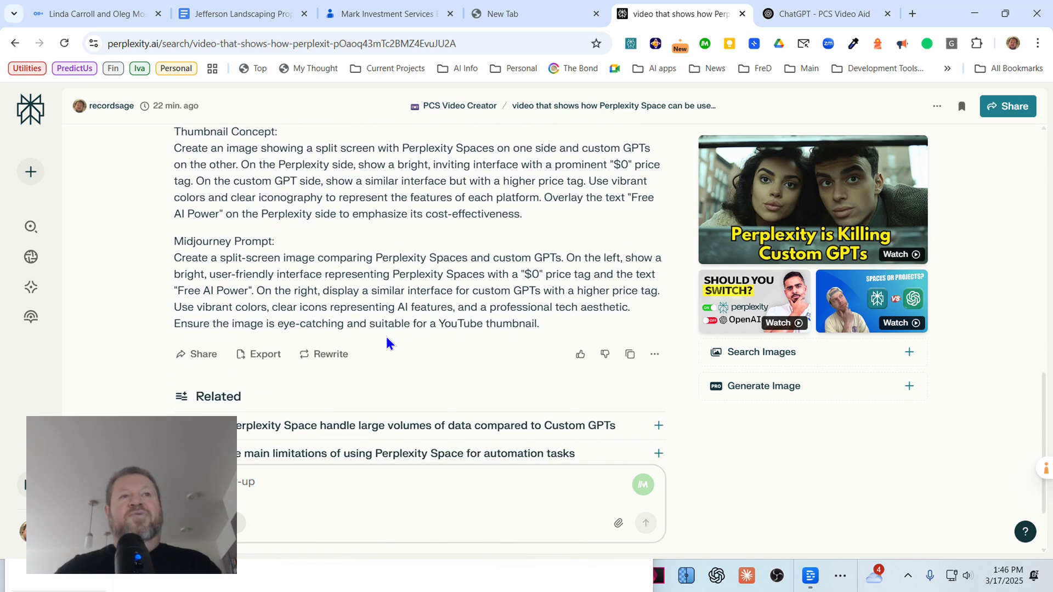
pyautogui.scroll(-1, 397, 343)
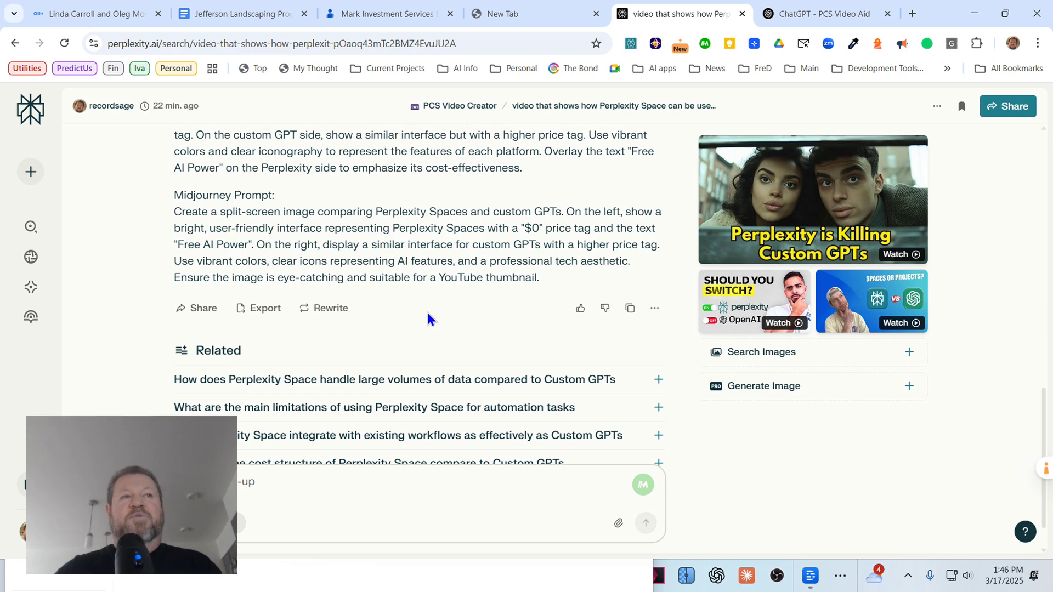
pyautogui.scroll(3, 428, 328)
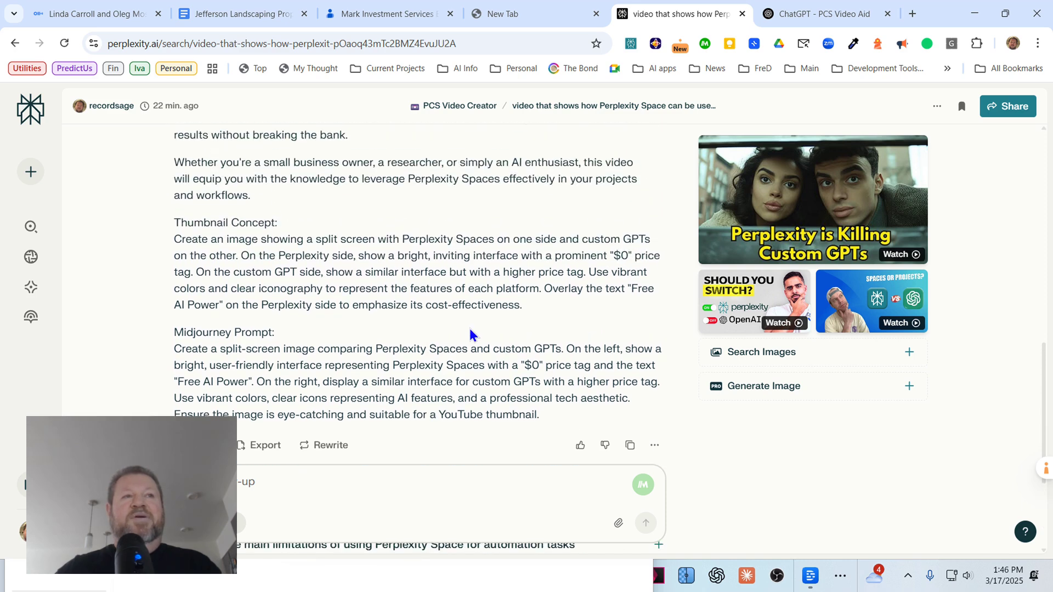
pyautogui.scroll(-2, 464, 348)
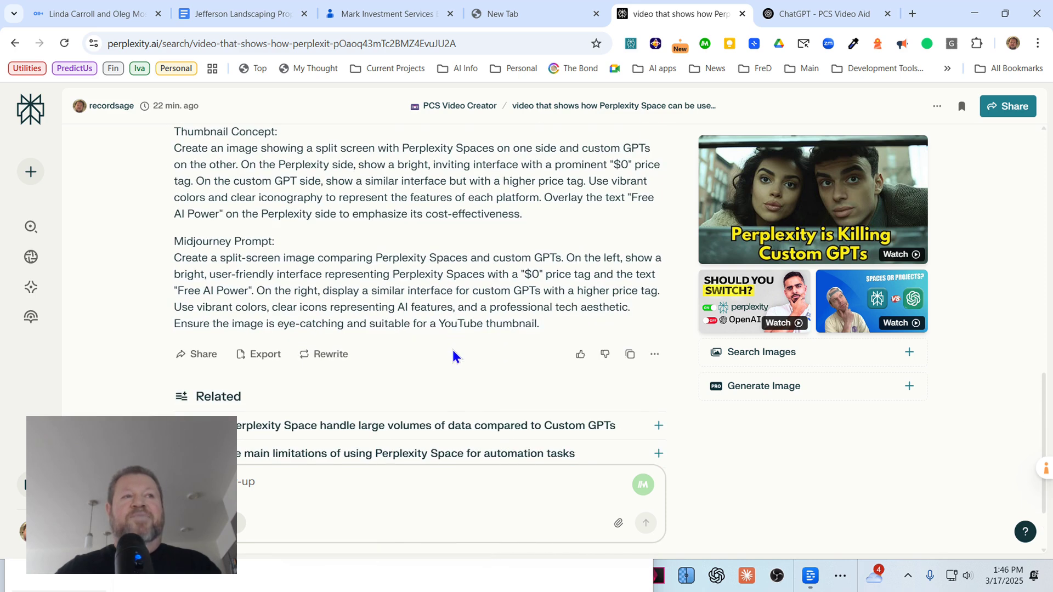
pyautogui.scroll(7, 406, 347)
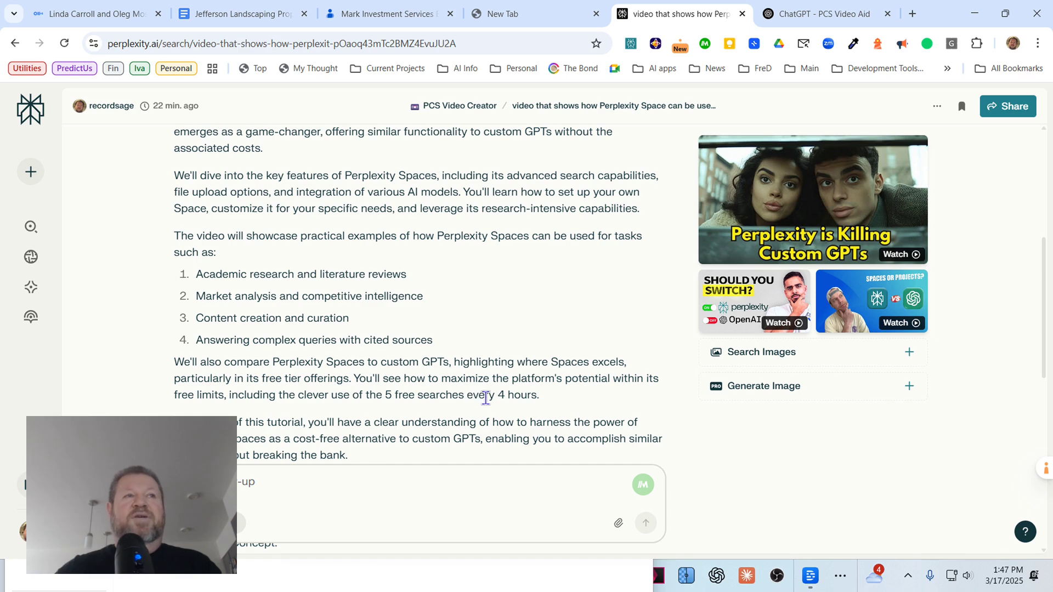
pyautogui.scroll(2, 486, 397)
pyautogui.scroll(2, 486, 398)
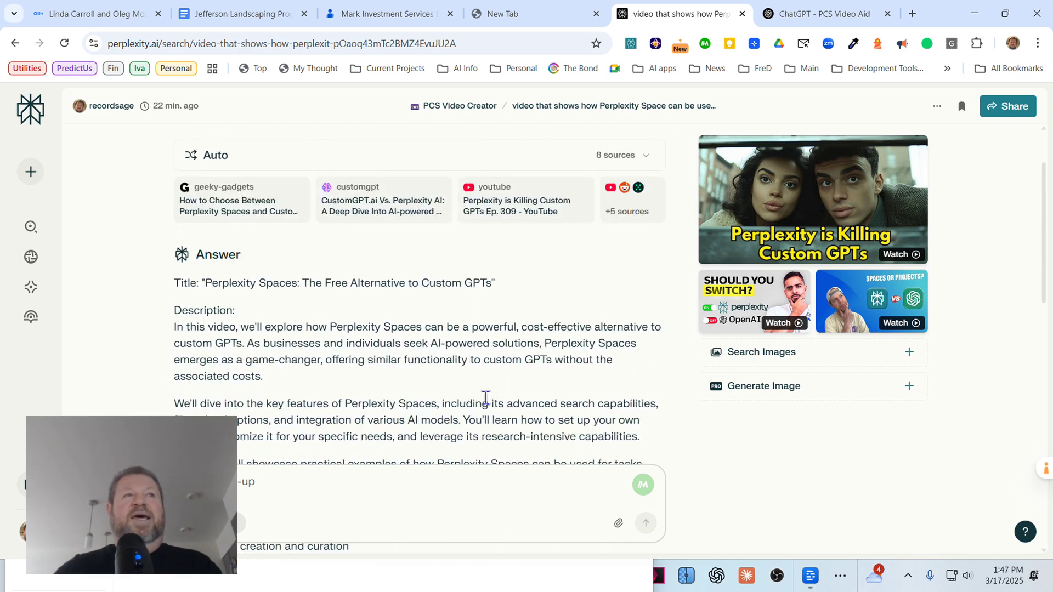
pyautogui.scroll(2, 486, 398)
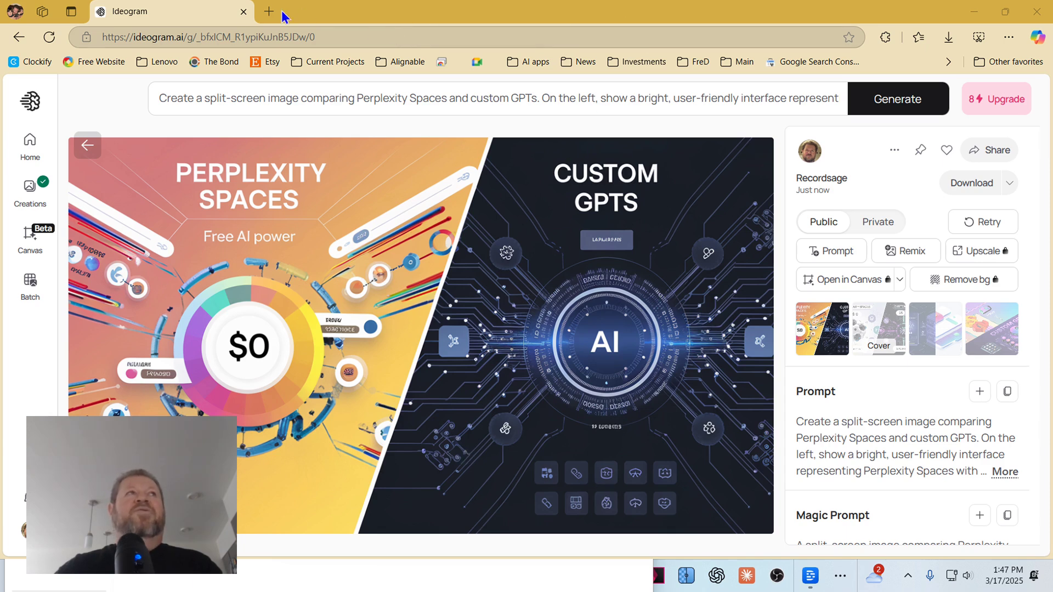
# Shrink the Ideogram window showing the generated split-screen thumbnail and minimize it to return to the Perplexity thread
pyautogui.doubleClick(393, 17)
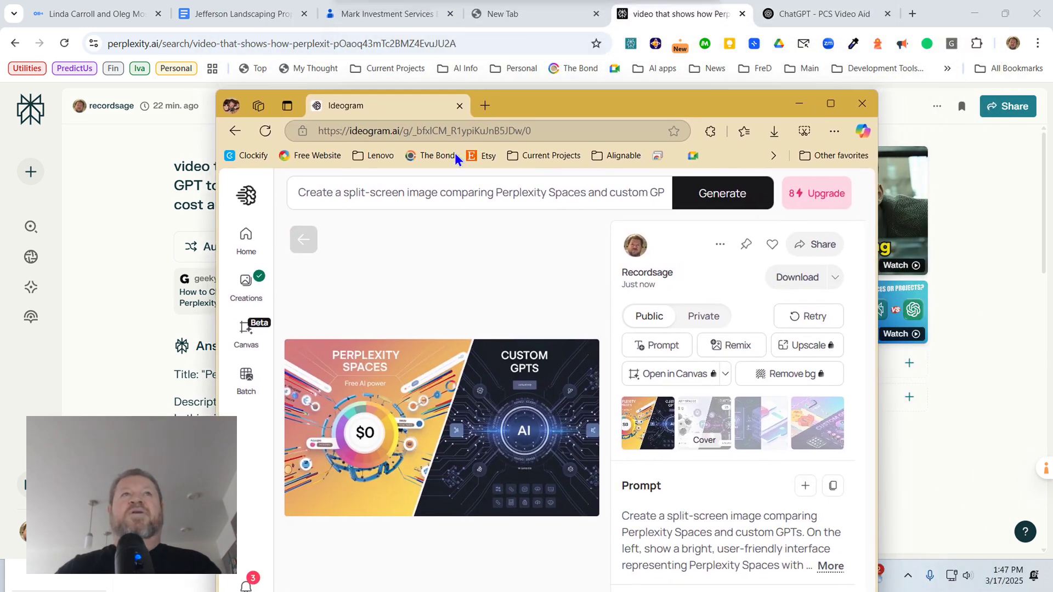
pyautogui.press('super+Down')
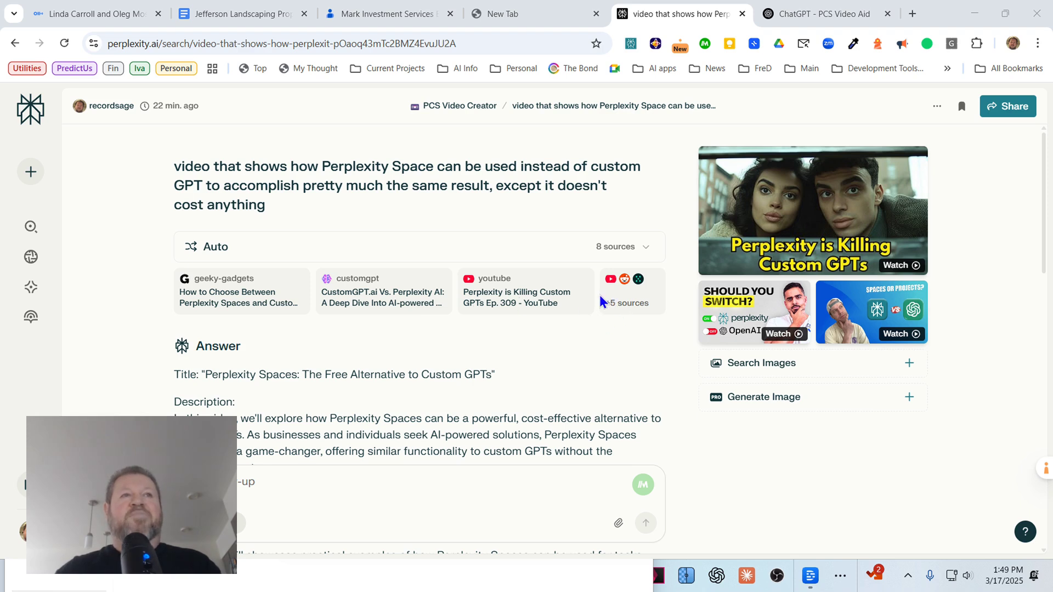
# Open the Weather by Bill space from the list of spaces and submit the prompt "weather"
pyautogui.click(450, 109)
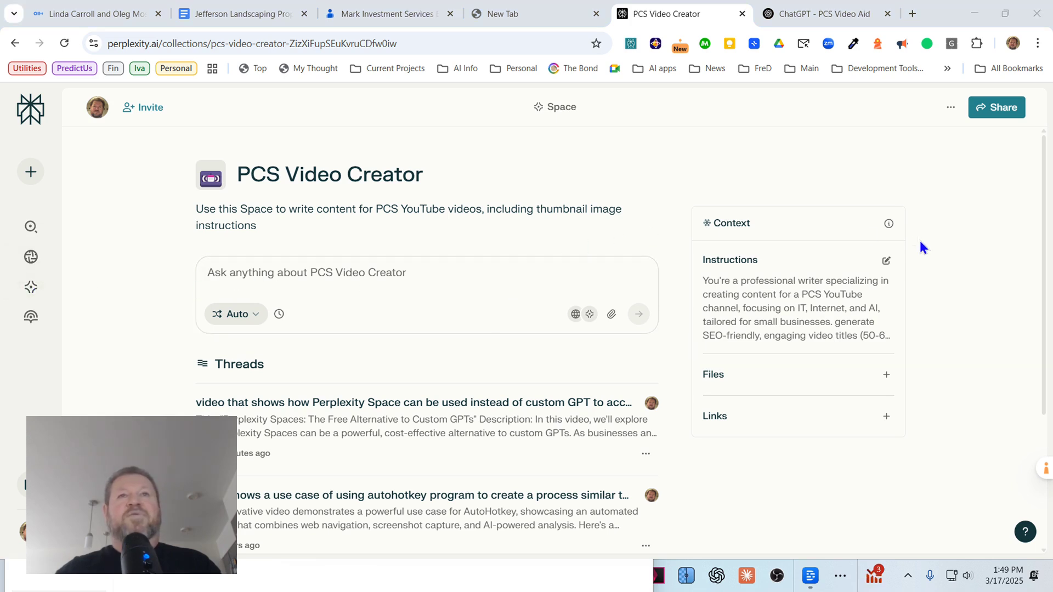
pyautogui.click(31, 286)
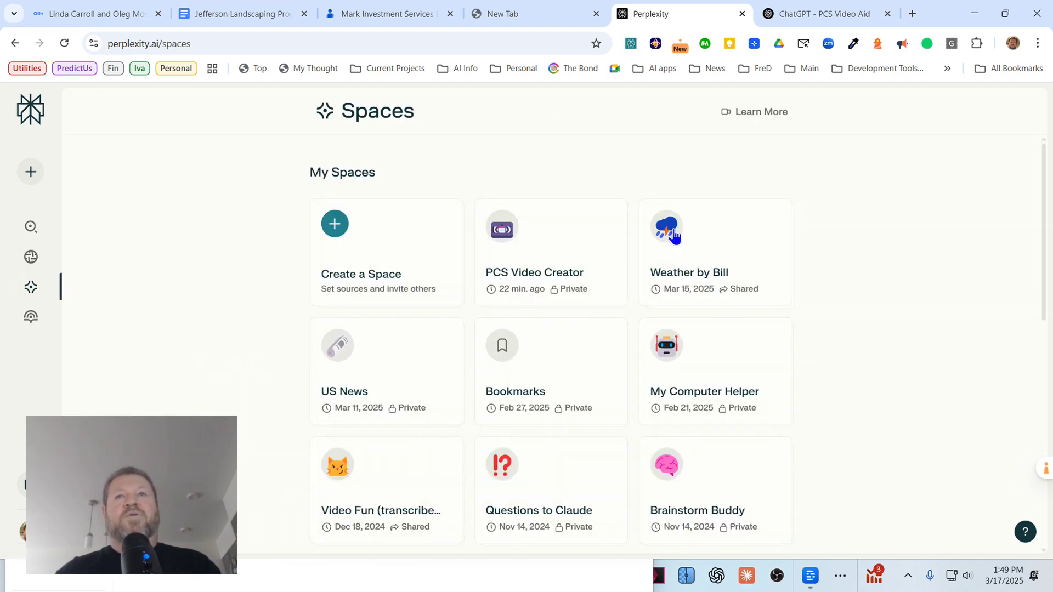
pyautogui.click(667, 236)
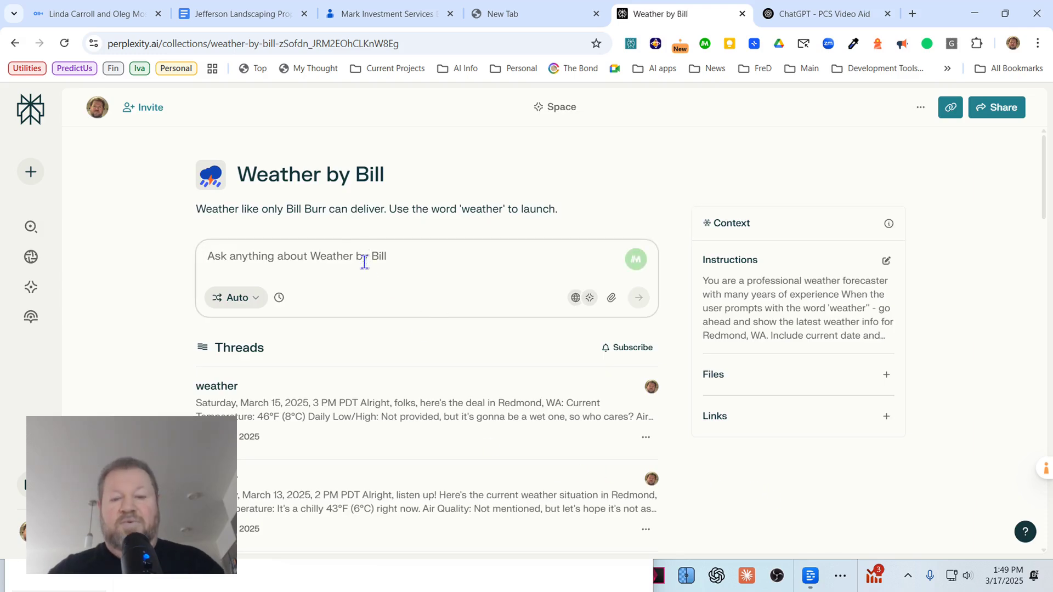
pyautogui.write('weather')
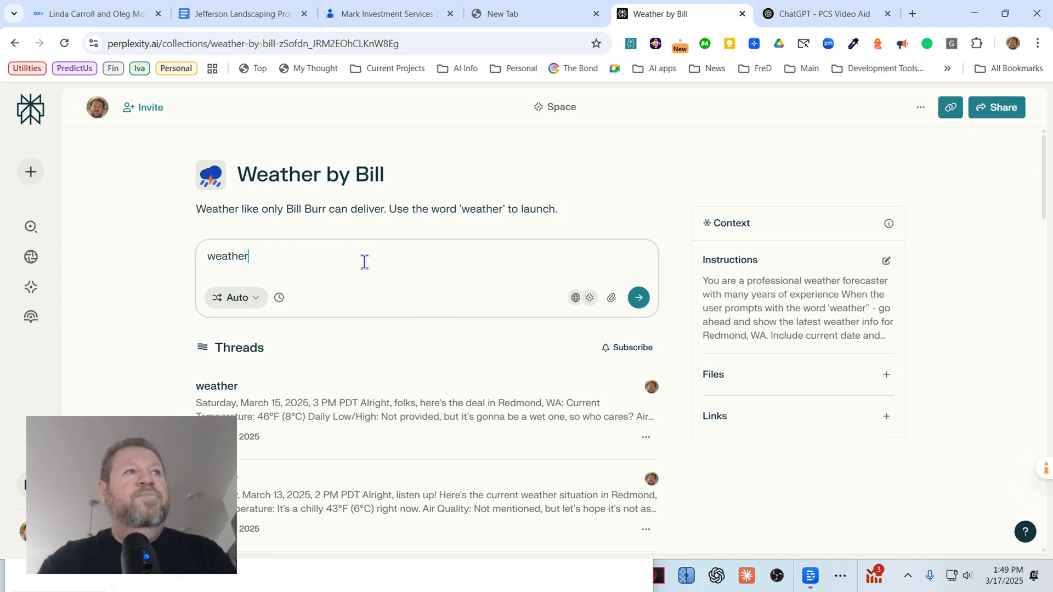
pyautogui.press('Return')
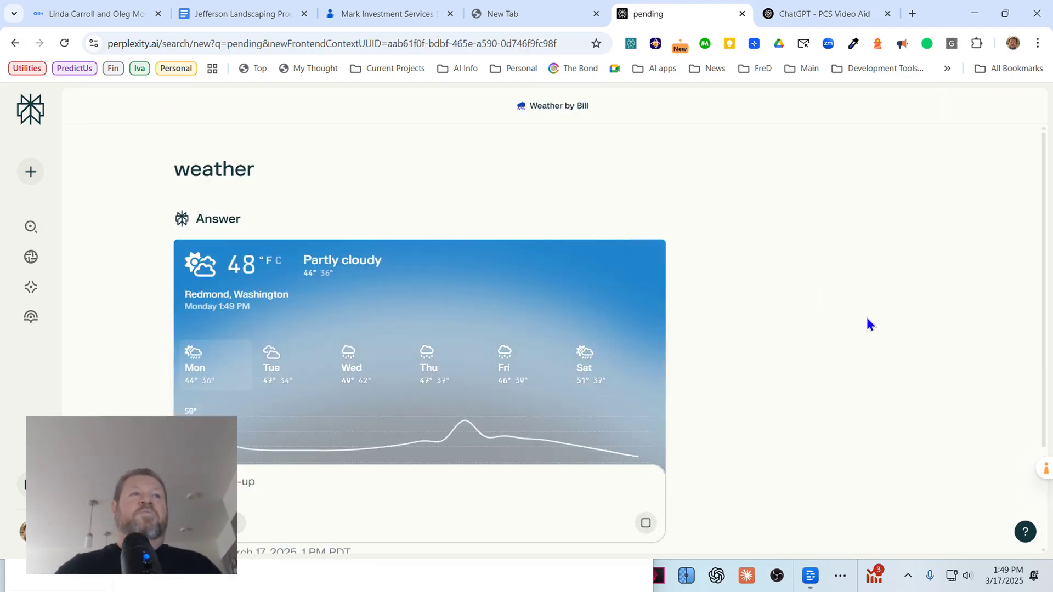
# Read the weather card and the Bill Burr-style report for Redmond, WA, and return to the start of the answer
pyautogui.scroll(-2, 266, 305)
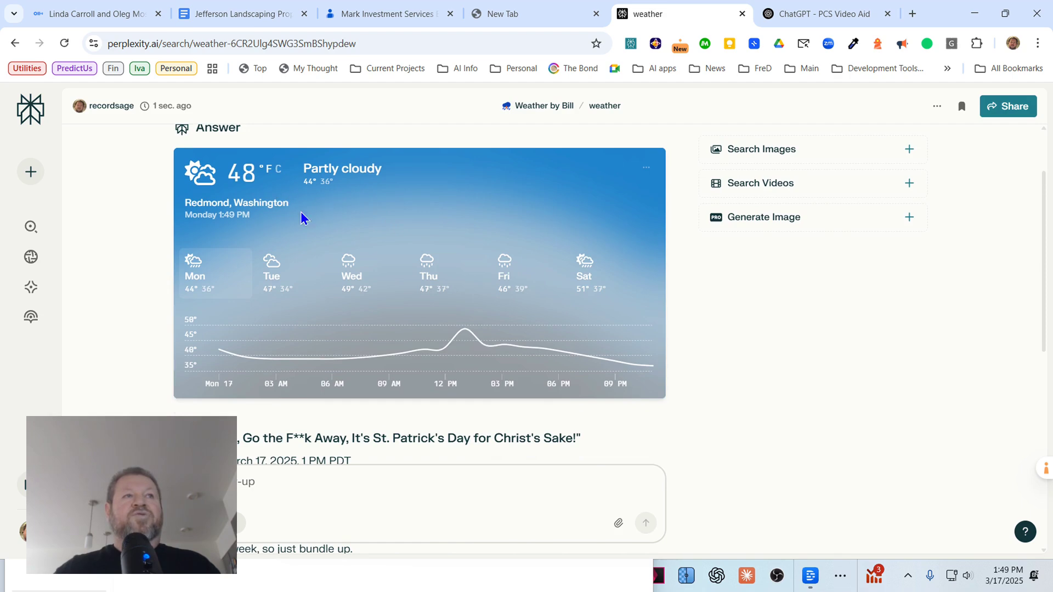
pyautogui.scroll(-5, 462, 227)
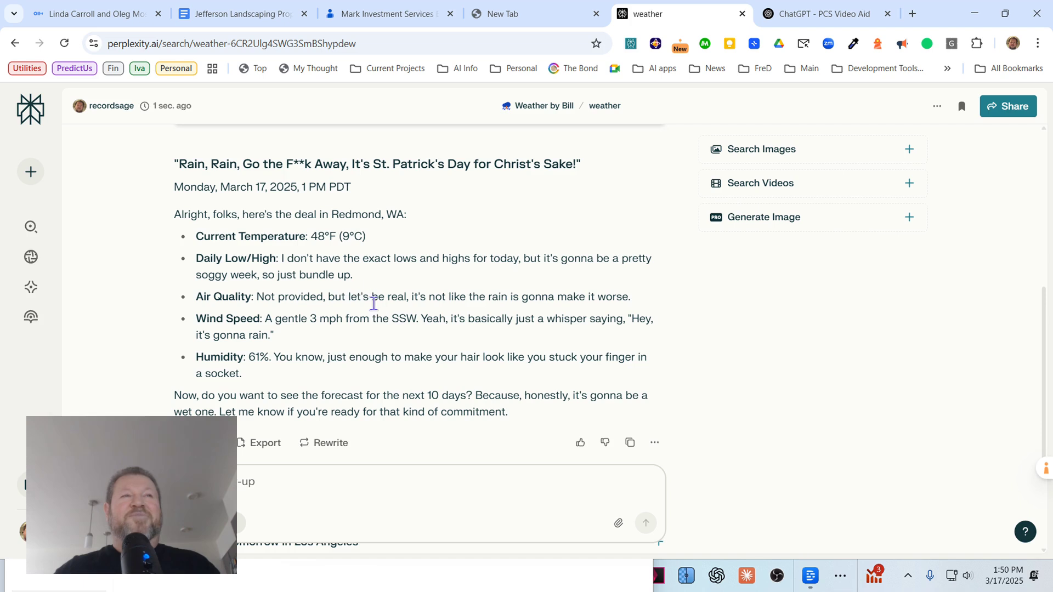
pyautogui.scroll(-1, 341, 302)
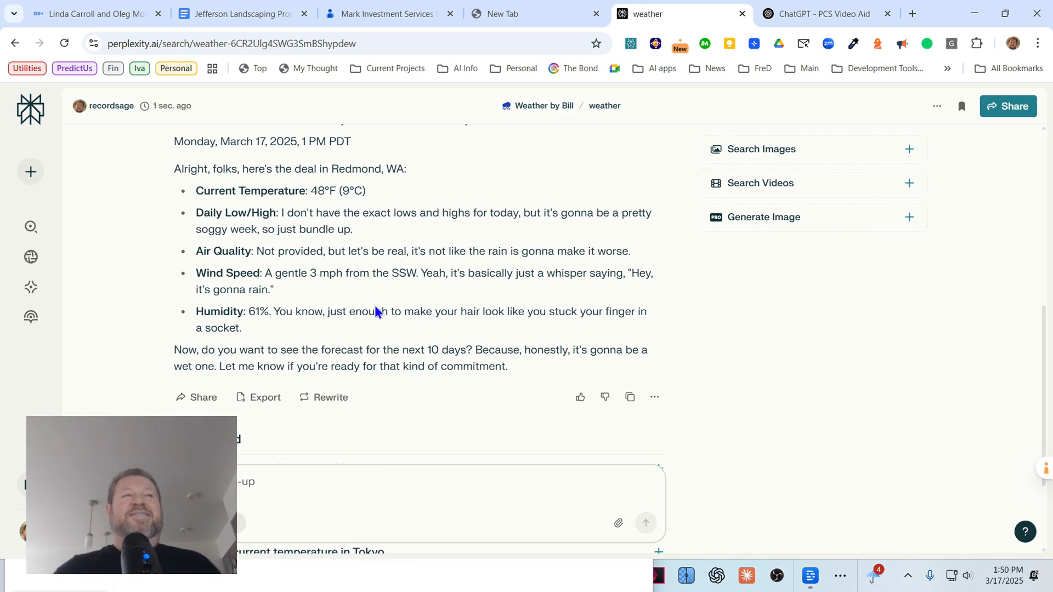
pyautogui.scroll(-1, 367, 315)
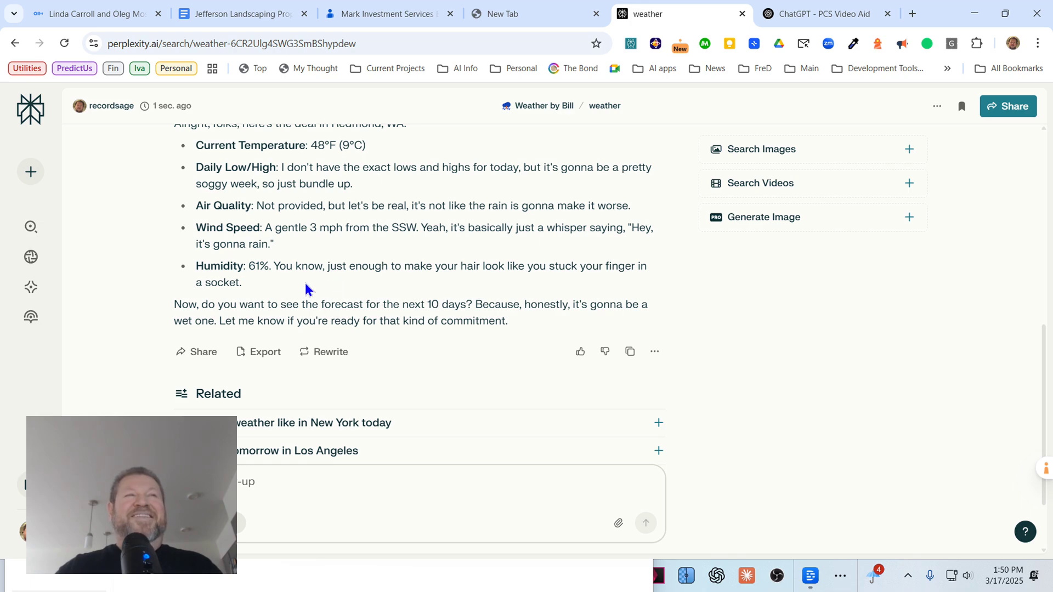
pyautogui.scroll(-1, 242, 289)
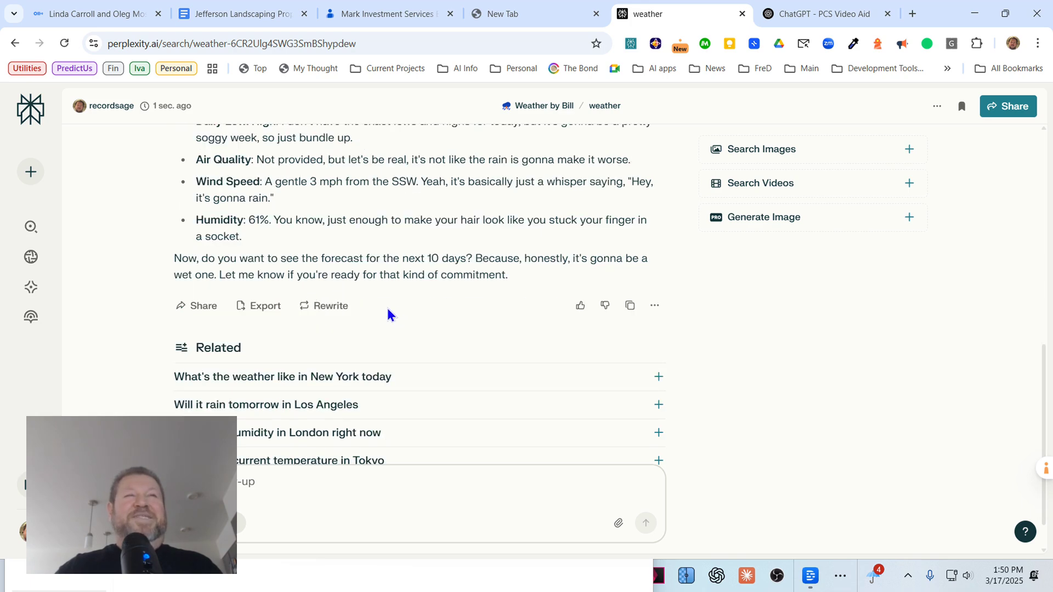
pyautogui.scroll(4, 388, 310)
pyautogui.scroll(1, 430, 332)
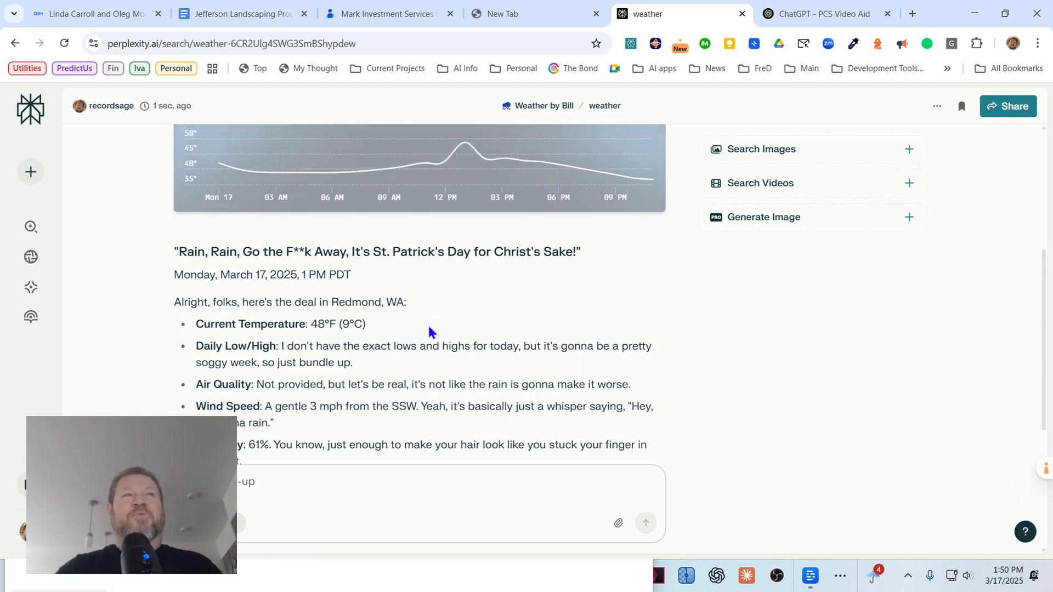
pyautogui.scroll(5, 427, 332)
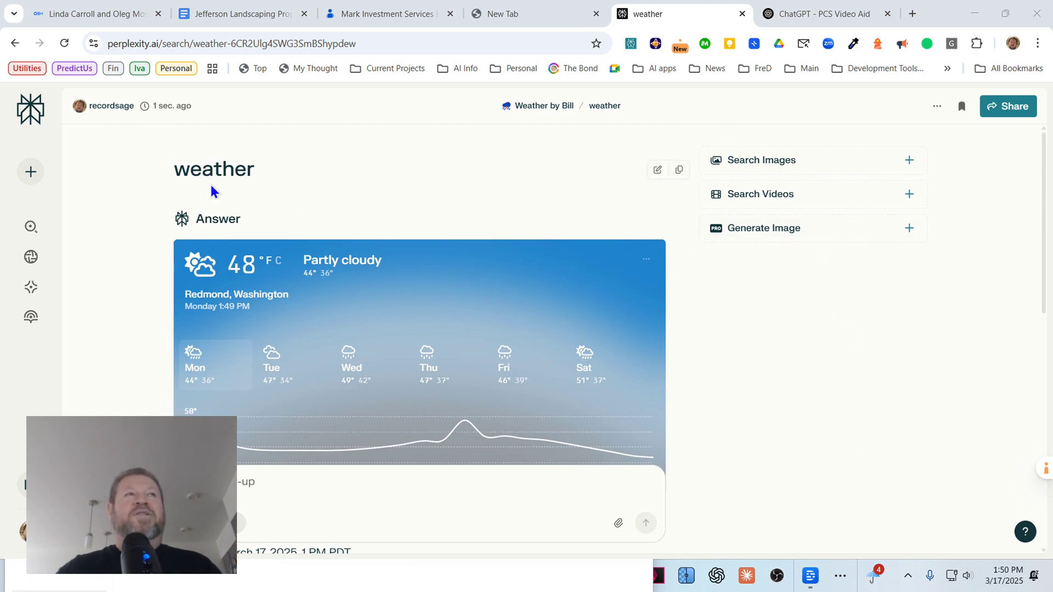
# Return to the Weather by Bill space, review its instructions and privacy settings, and close them by saving without edits
pyautogui.click(546, 107)
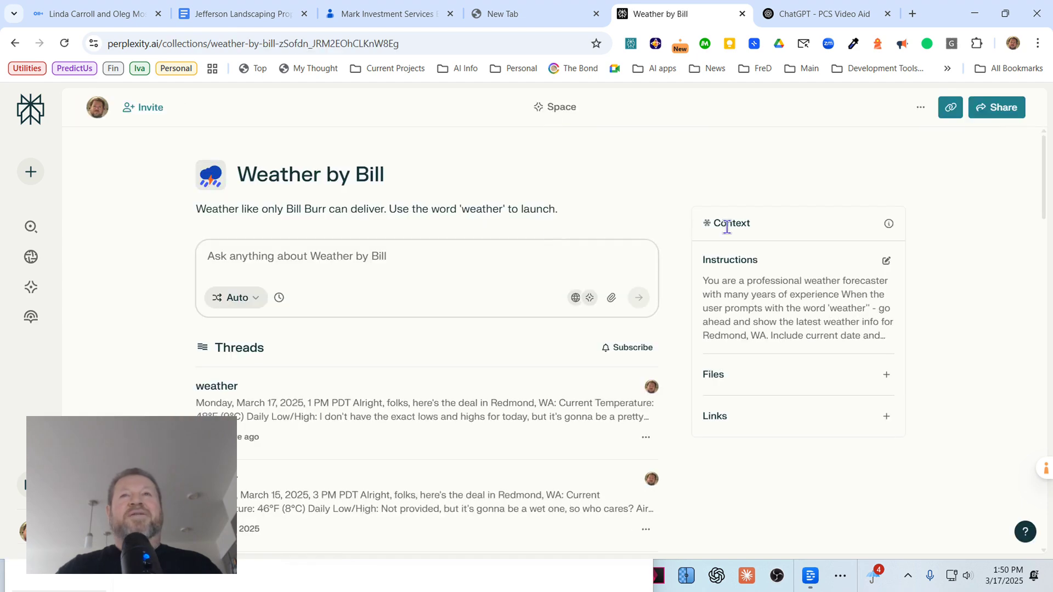
pyautogui.click(886, 263)
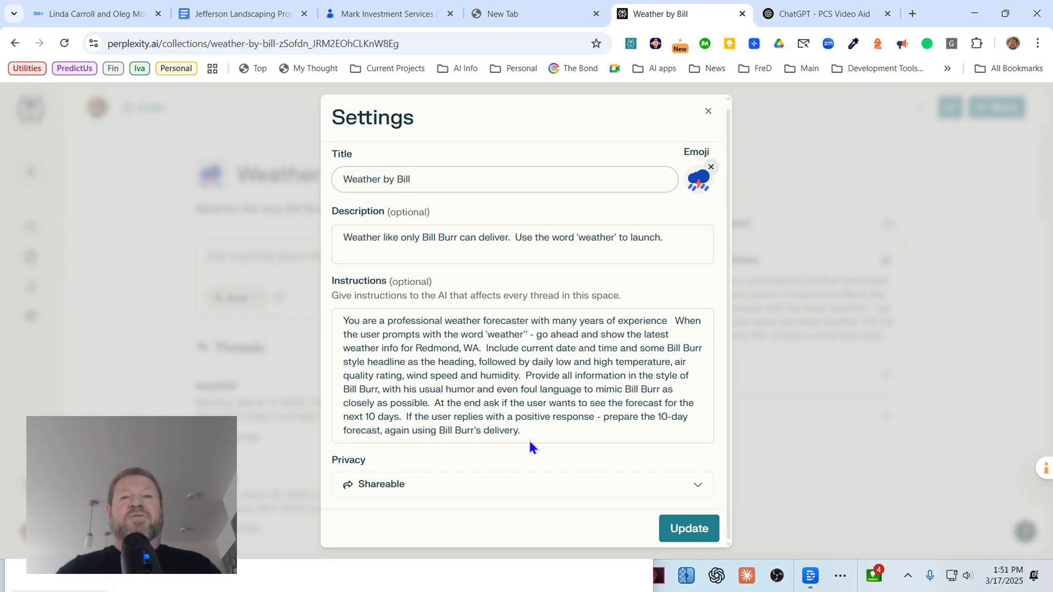
pyautogui.click(688, 528)
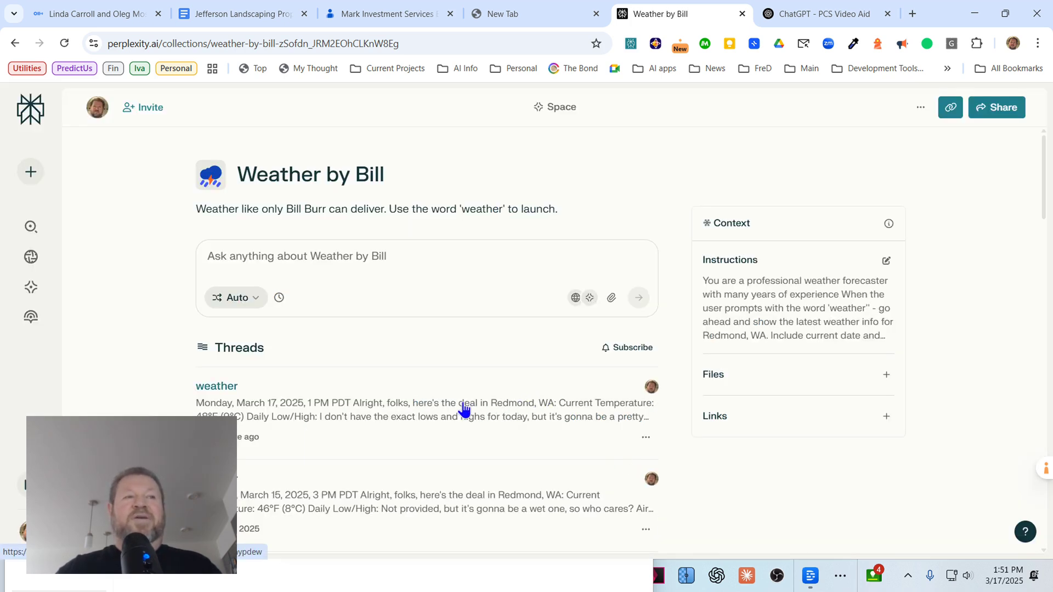